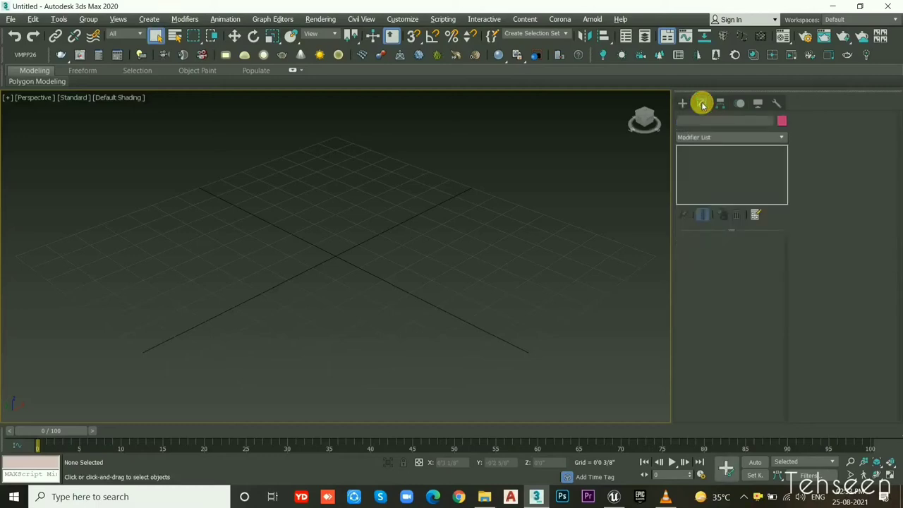
Step: Draw a flat plane on the ground grid and open Grid and Snap Settings with 90° angle snap
{"action": "left_click", "coordinate": [683, 103]}
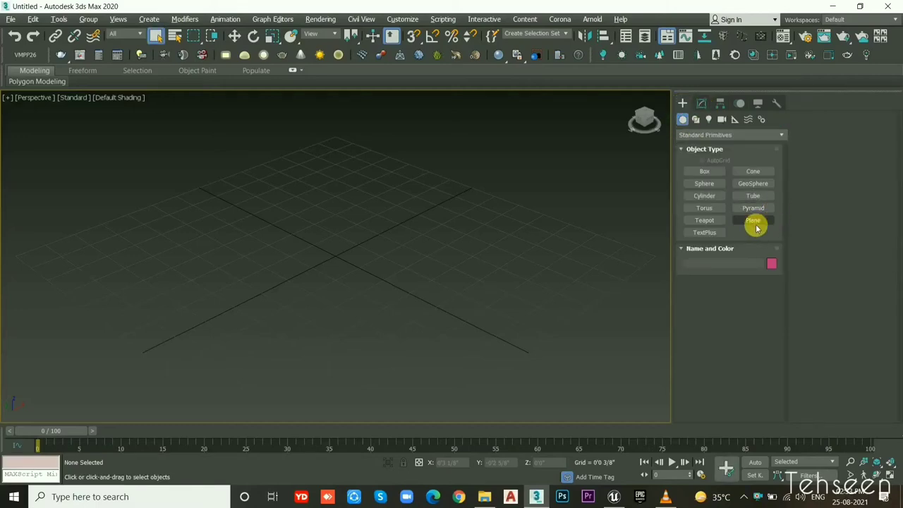
{"action": "left_click", "coordinate": [752, 221]}
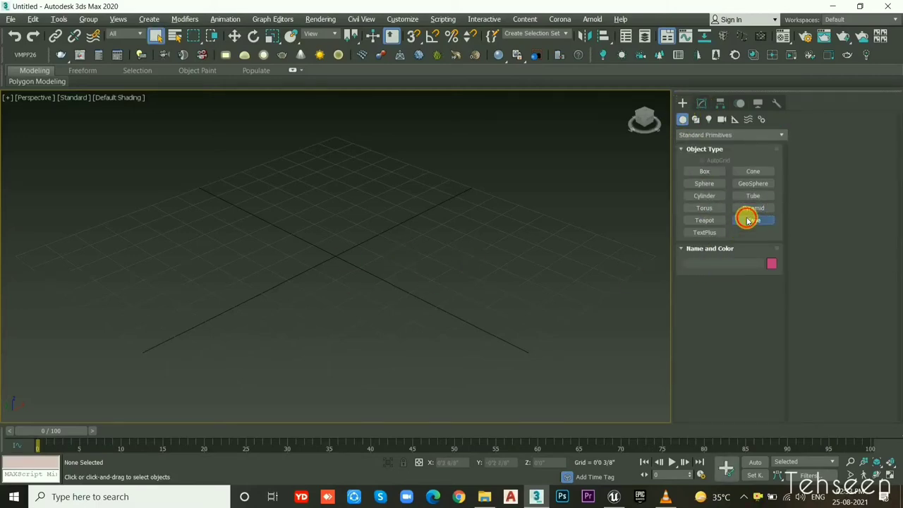
{"action": "mouse_move", "coordinate": [414, 179]}
{"action": "left_mouse_down"}
{"action": "mouse_move", "coordinate": [300, 357]}
{"action": "mouse_move", "coordinate": [306, 365]}
{"action": "left_mouse_up"}
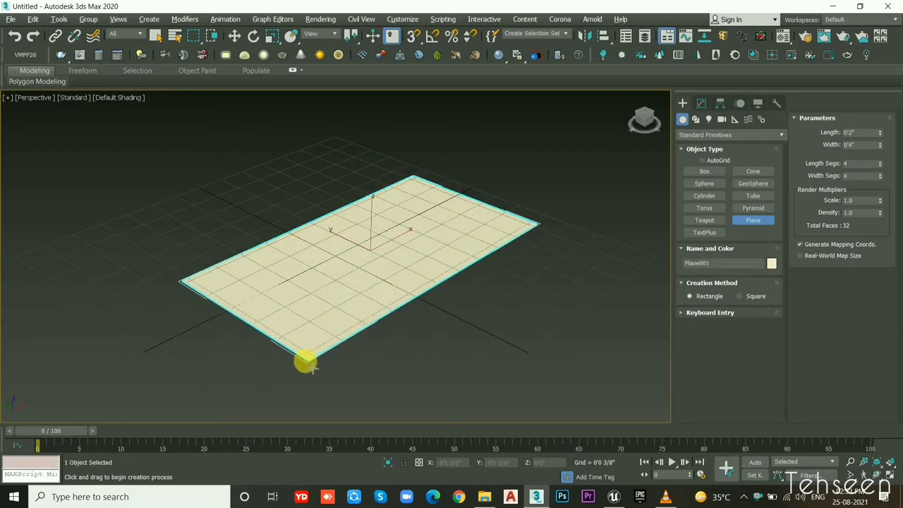
{"action": "key", "text": "w"}
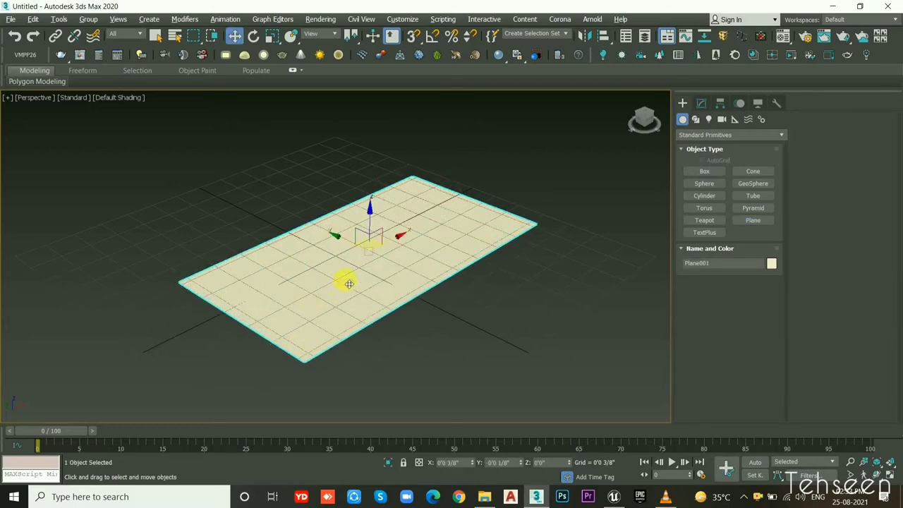
{"action": "key", "text": "e"}
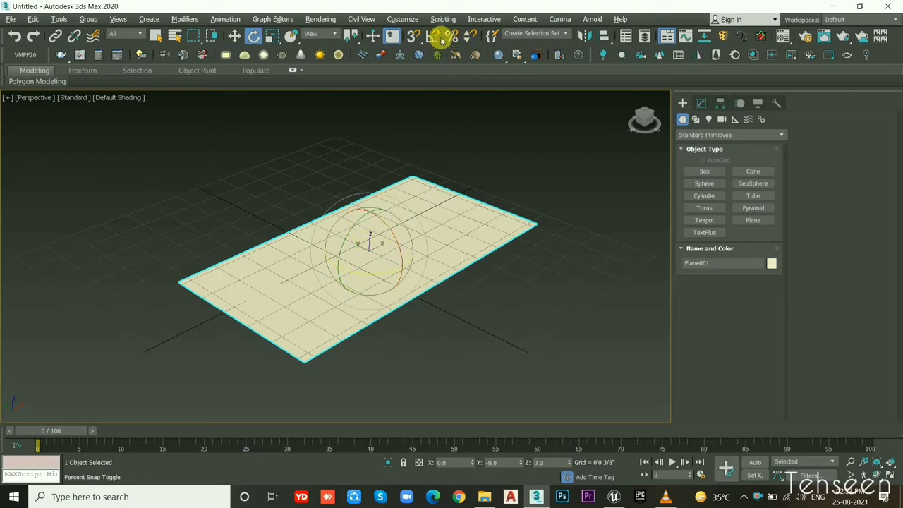
{"action": "right_click", "coordinate": [435, 35]}
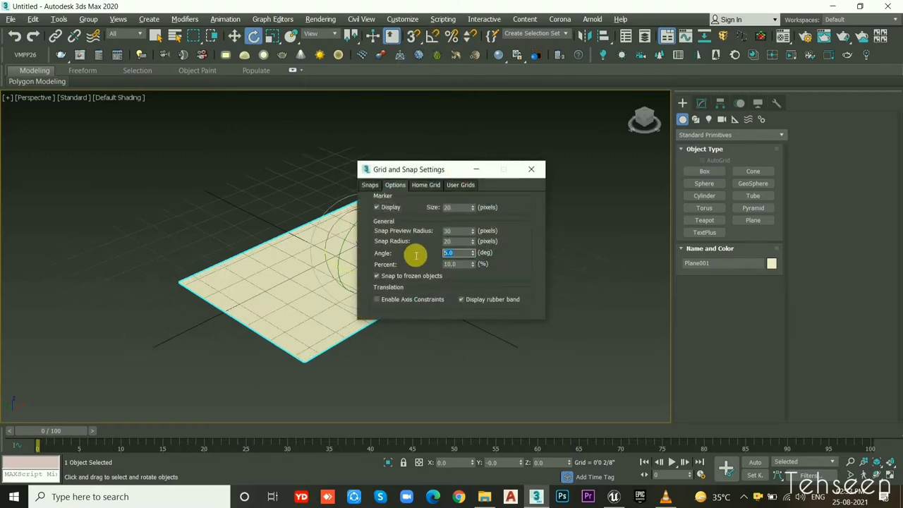
Step: Rotate the plane 90° with angle snap so it stands upright
{"action": "left_click", "coordinate": [531, 169]}
{"action": "left_click_drag", "start_coordinate": [358, 233], "coordinate": [324, 273]}
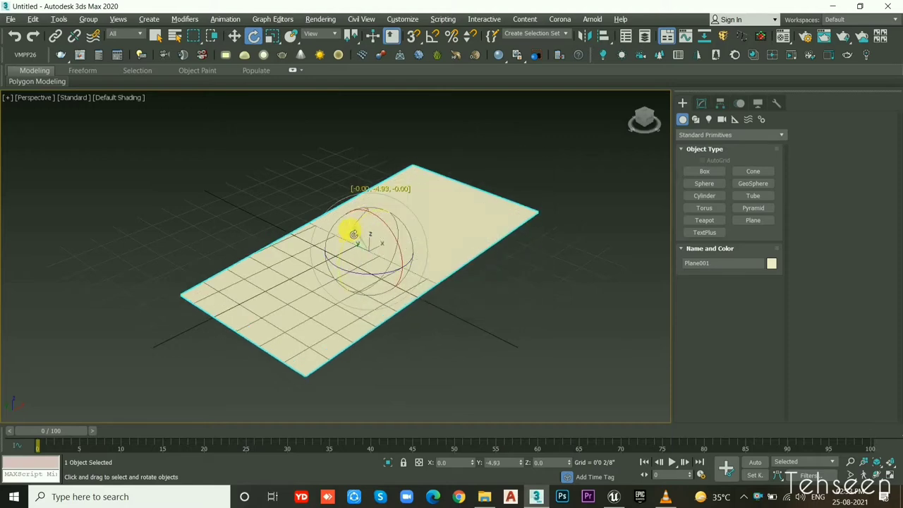
{"action": "right_click", "coordinate": [324, 273]}
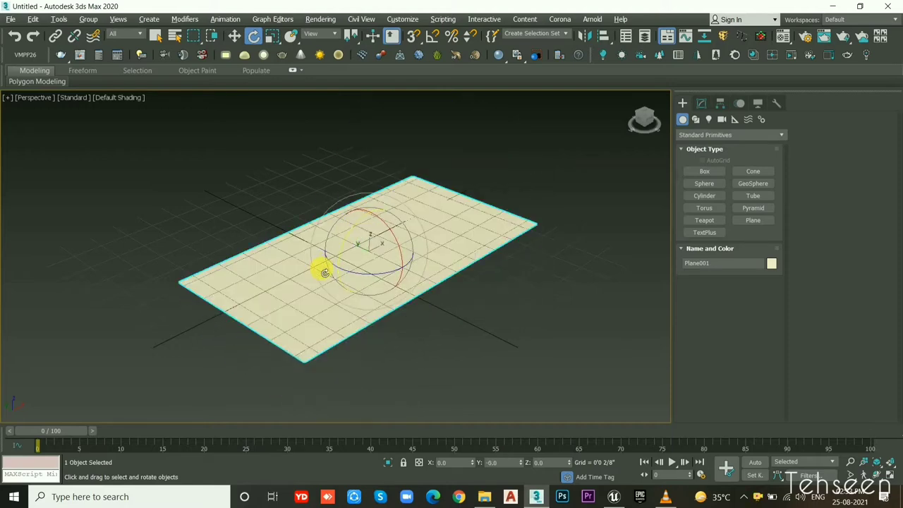
{"action": "left_click_drag", "start_coordinate": [351, 245], "coordinate": [379, 273]}
{"action": "right_click", "coordinate": [362, 244]}
Step: Raise the plane slightly above the ground and zero its X and Y positions
{"action": "key", "text": "w"}
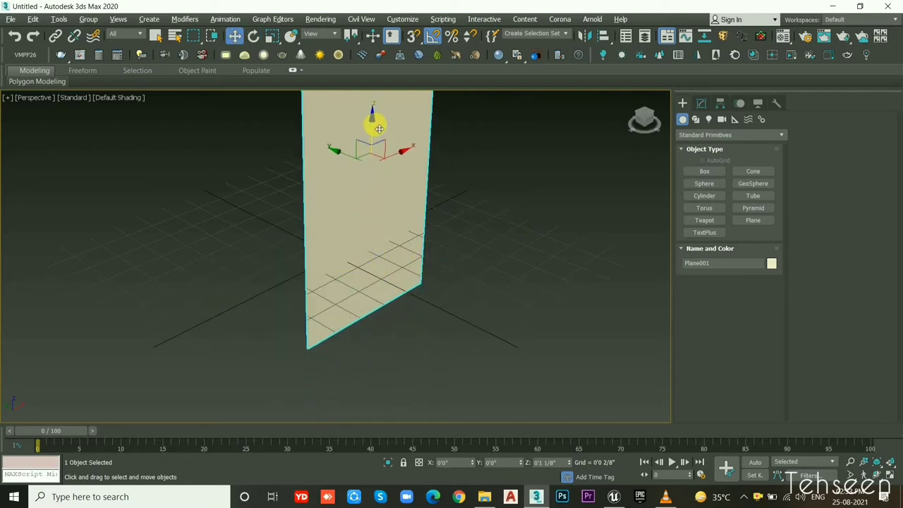
{"action": "left_click_drag", "start_coordinate": [375, 223], "coordinate": [374, 92]}
{"action": "middle_click_drag", "start_coordinate": [393, 202], "coordinate": [357, 278]}
{"action": "scroll", "coordinate": [357, 278], "scroll_direction": "down", "scroll_amount": 2}
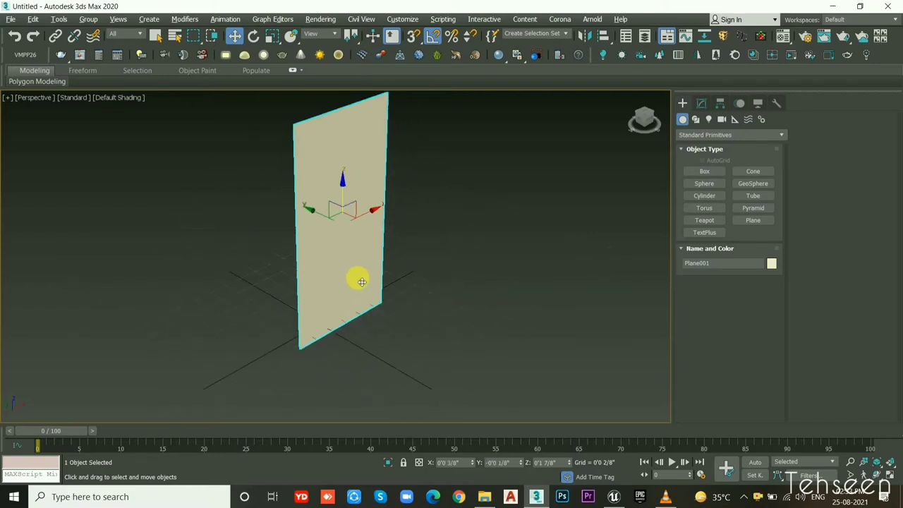
{"action": "key", "text": "r"}
{"action": "left_click_drag", "start_coordinate": [340, 178], "coordinate": [349, 221]}
{"action": "key", "text": "w"}
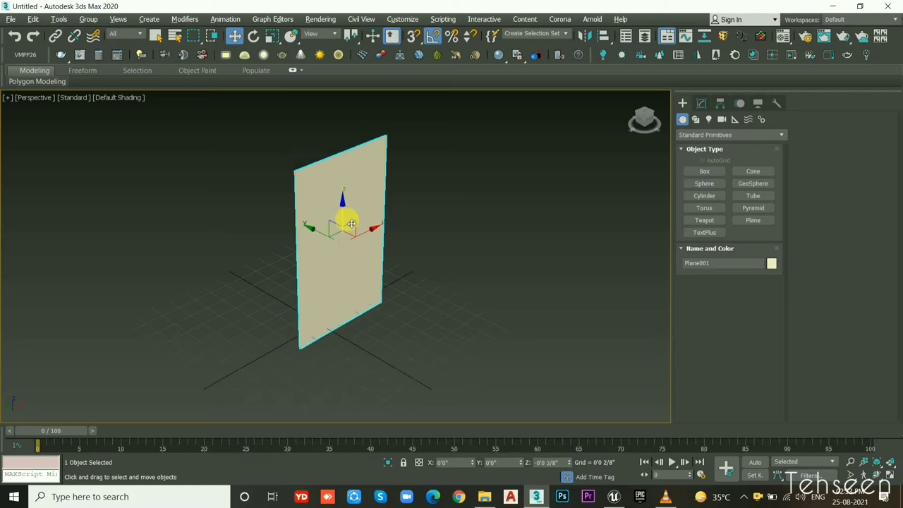
{"action": "right_click", "coordinate": [522, 462]}
{"action": "right_click", "coordinate": [472, 463]}
{"action": "scroll", "coordinate": [408, 318], "scroll_direction": "up", "scroll_amount": 1}
{"action": "scroll", "coordinate": [400, 310], "scroll_direction": "up", "scroll_amount": 3}
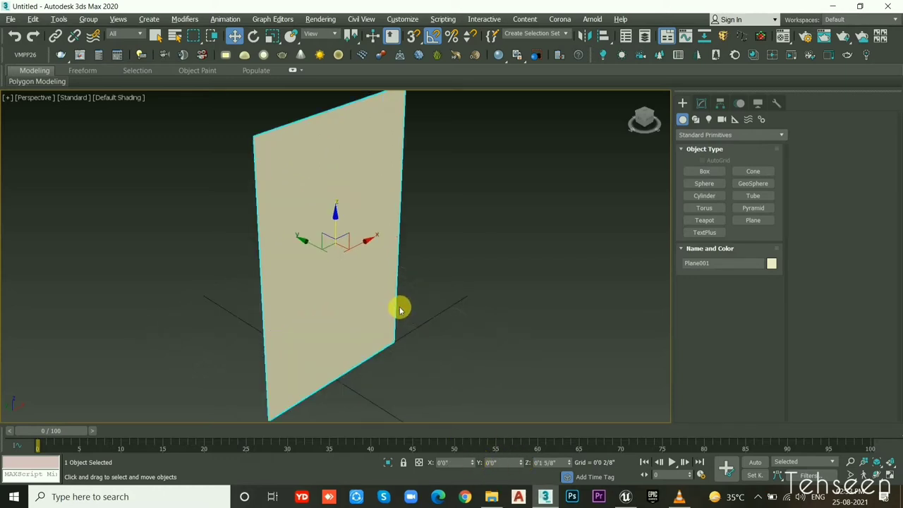
Step: Turn on Edged Faces shading in the viewport
{"action": "left_click", "coordinate": [129, 120]}
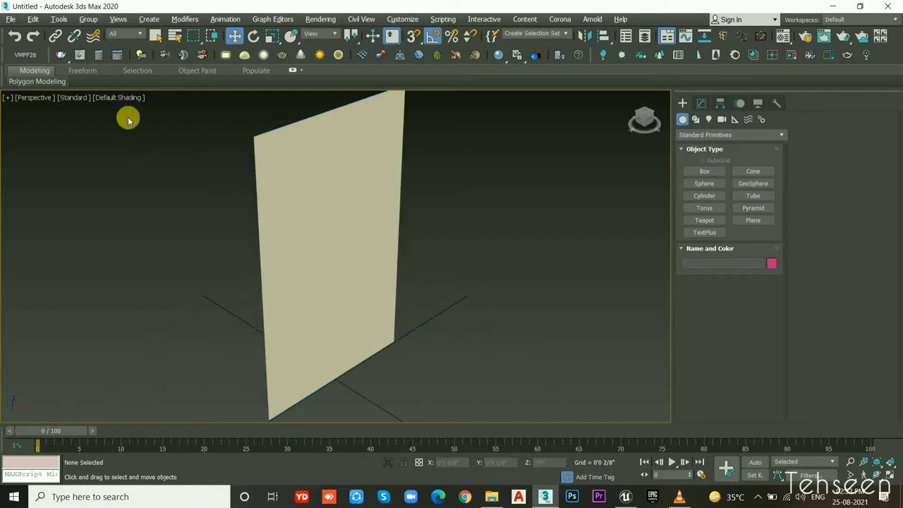
{"action": "left_click", "coordinate": [126, 100]}
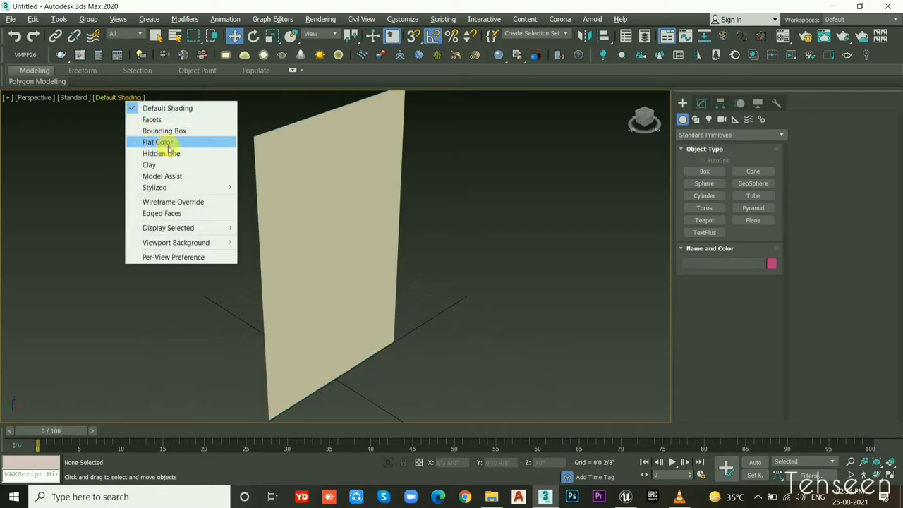
{"action": "left_click", "coordinate": [163, 213]}
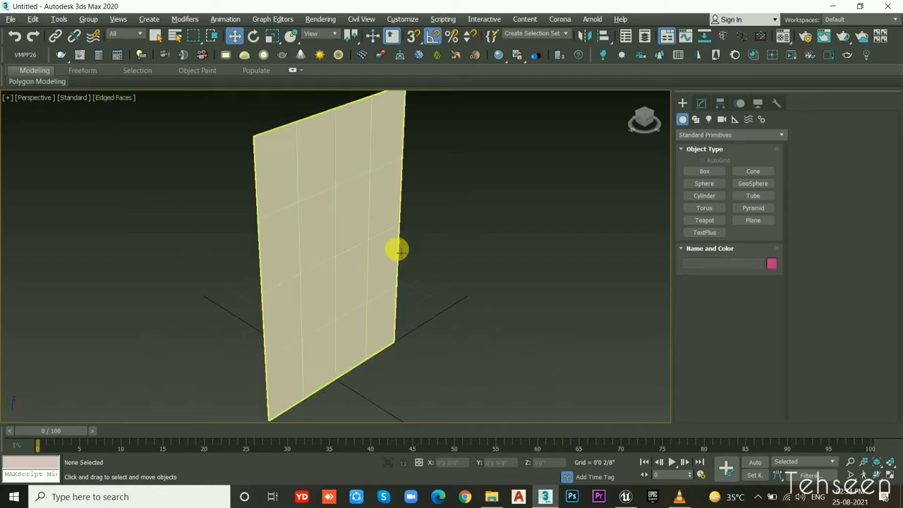
Step: Give the plane 50 length segments and 70 width segments, shown in four views
{"action": "left_click", "coordinate": [352, 179]}
{"action": "left_click", "coordinate": [702, 103]}
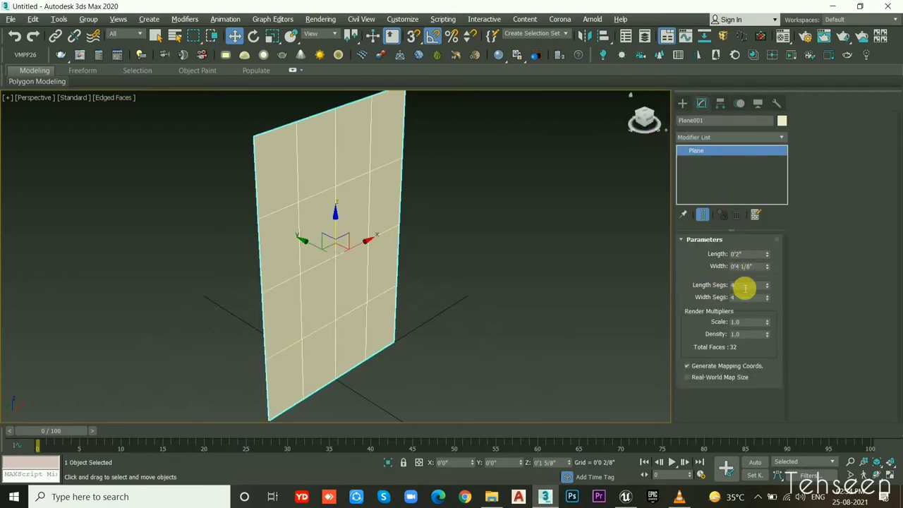
{"action": "double_click", "coordinate": [745, 286]}
{"action": "type", "text": "50"}
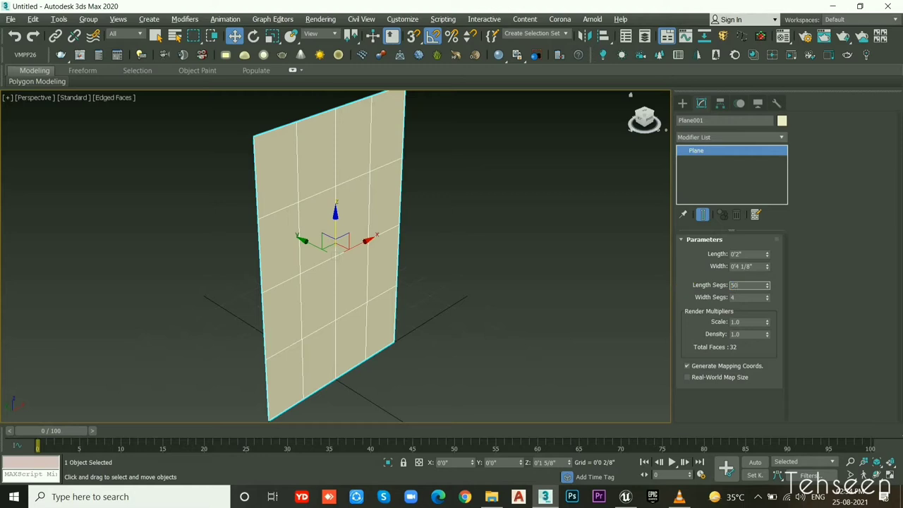
{"action": "key", "text": "Return"}
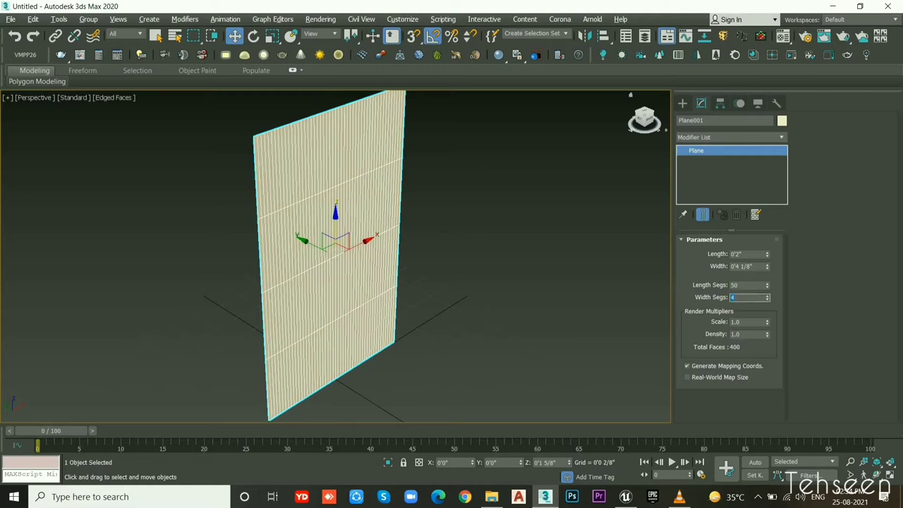
{"action": "type", "text": "70"}
{"action": "key", "text": "Return"}
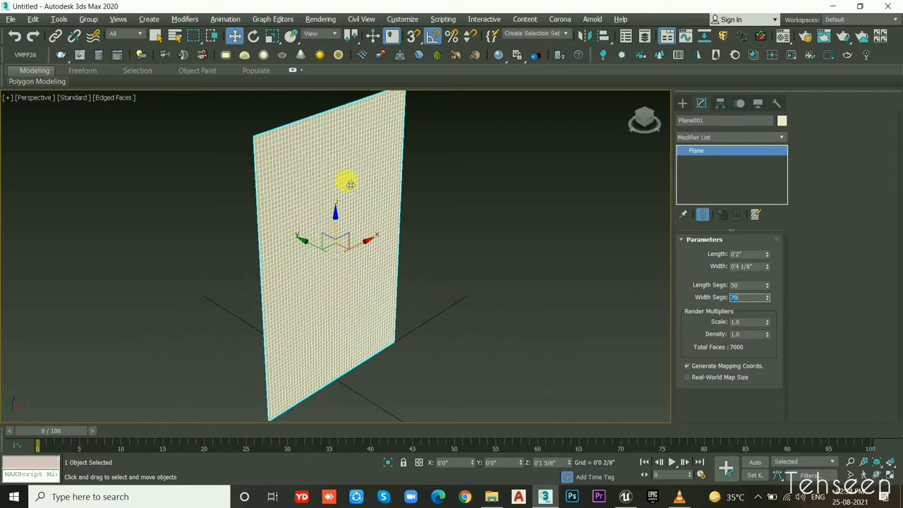
{"action": "middle_click_drag", "start_coordinate": [354, 211], "coordinate": [340, 210], "text": "alt"}
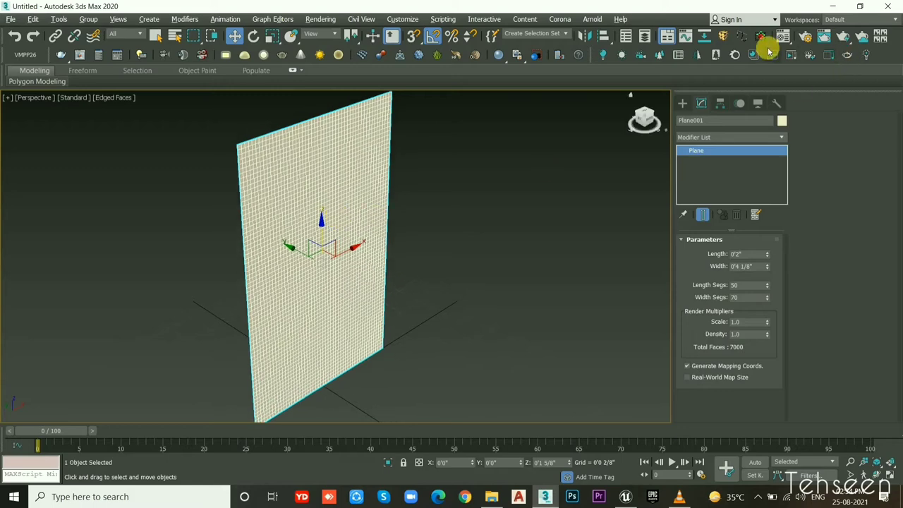
{"action": "key", "text": "alt+w"}
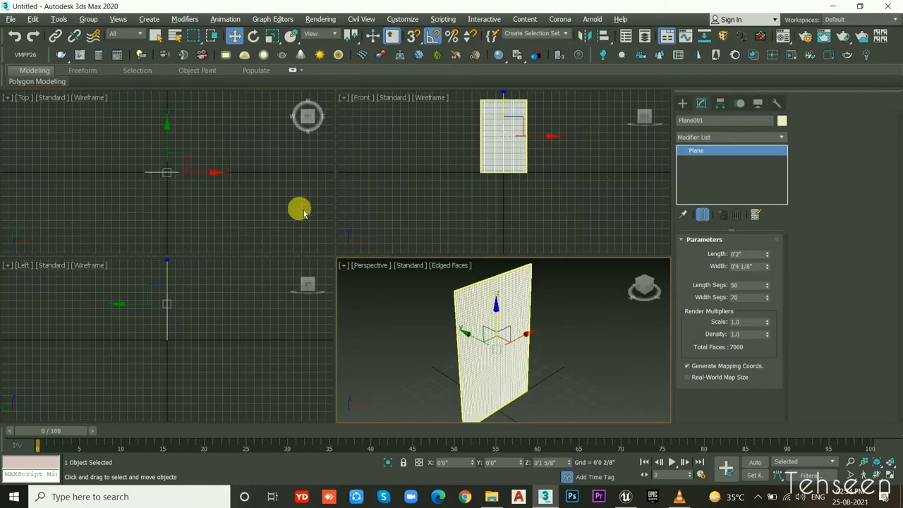
Step: Draw a thin box spanning the plane's width in the maximized Top view
{"action": "key", "text": "alt+w"}
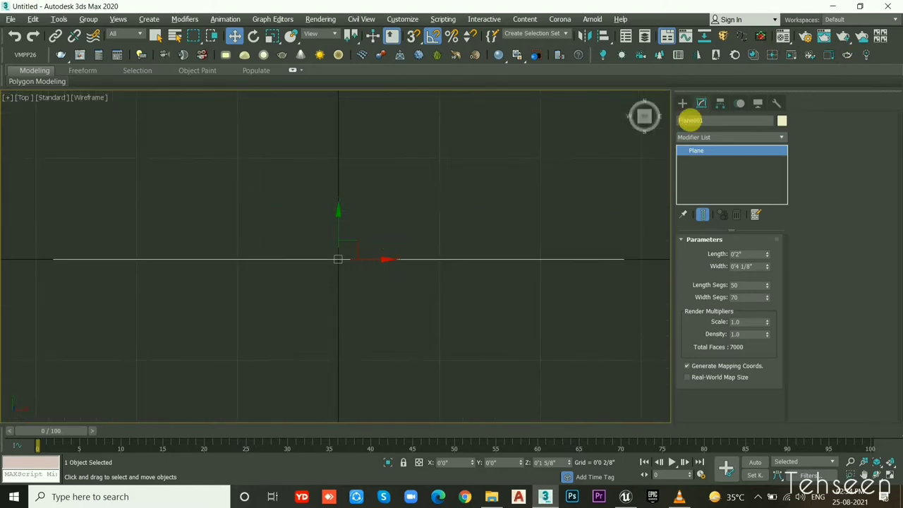
{"action": "left_click", "coordinate": [682, 104]}
{"action": "left_click", "coordinate": [704, 171]}
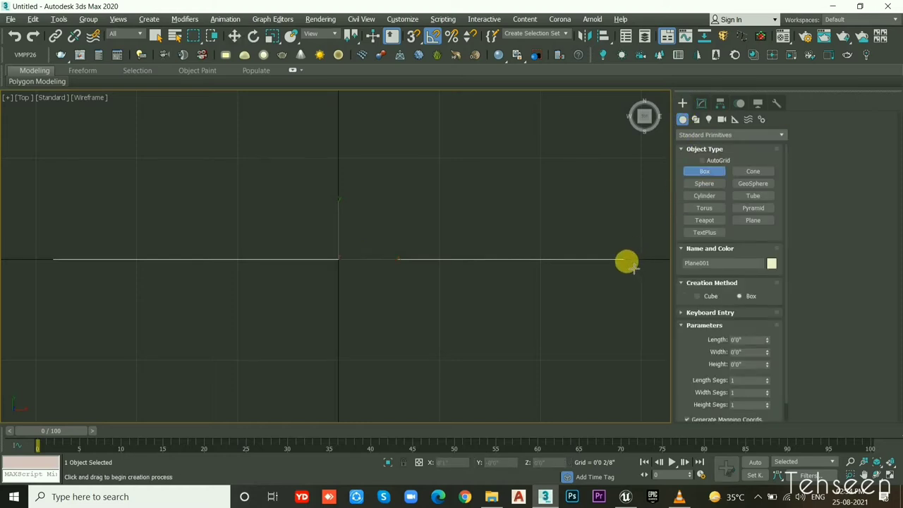
{"action": "left_click_drag", "start_coordinate": [626, 252], "coordinate": [54, 267]}
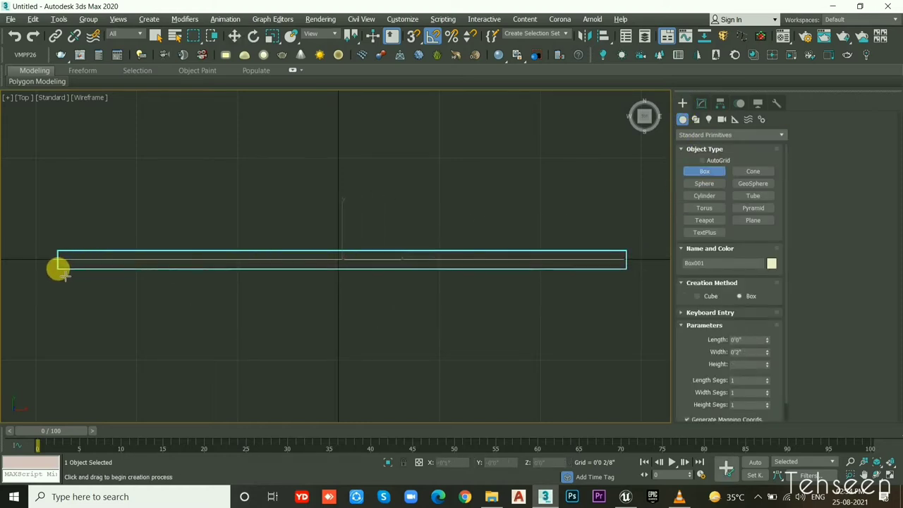
{"action": "key", "text": "w"}
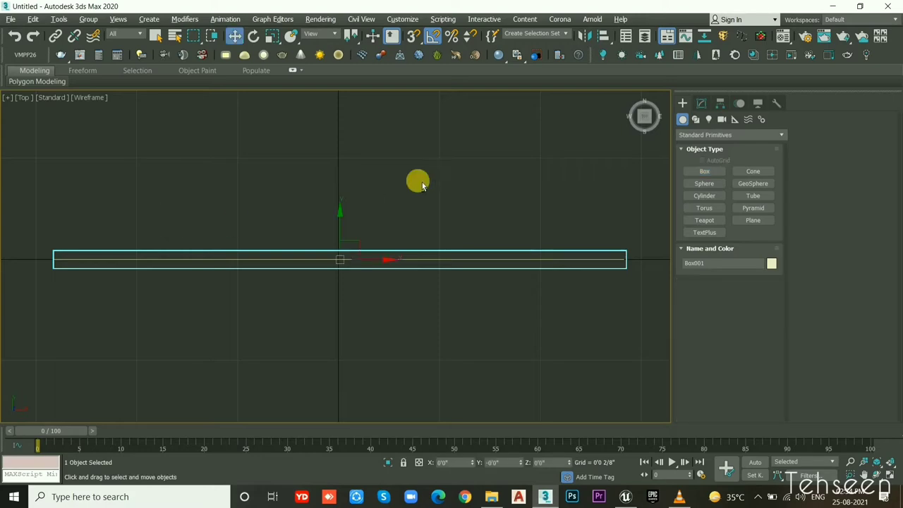
Step: Move the box up to rest along the plane's top edge
{"action": "key", "text": "alt+w"}
{"action": "key", "text": "alt+w"}
{"action": "scroll", "coordinate": [393, 247], "scroll_direction": "down", "scroll_amount": 5}
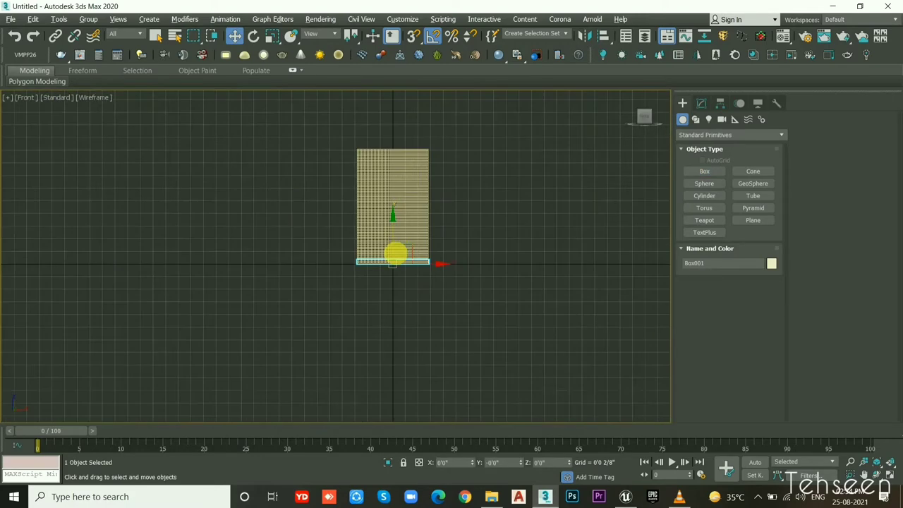
{"action": "left_click_drag", "start_coordinate": [406, 158], "coordinate": [400, 121]}
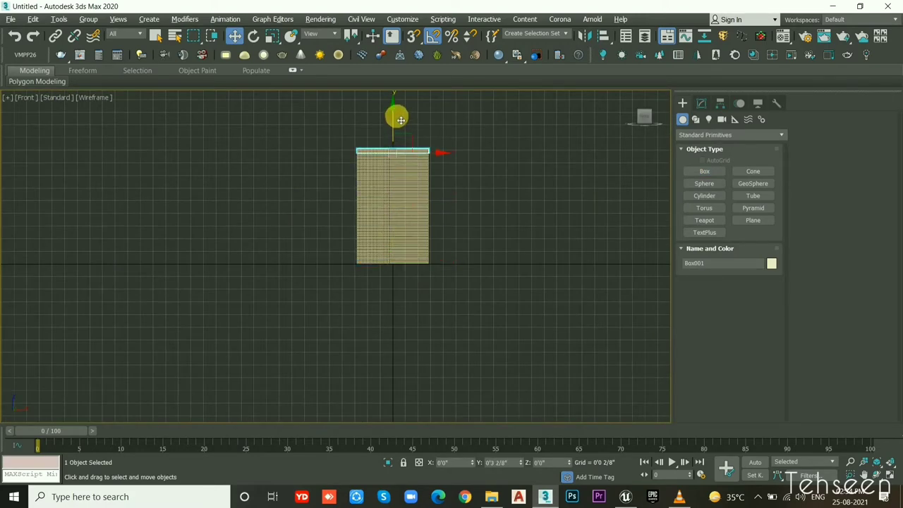
{"action": "key", "text": "alt+w"}
{"action": "key", "text": "alt+w"}
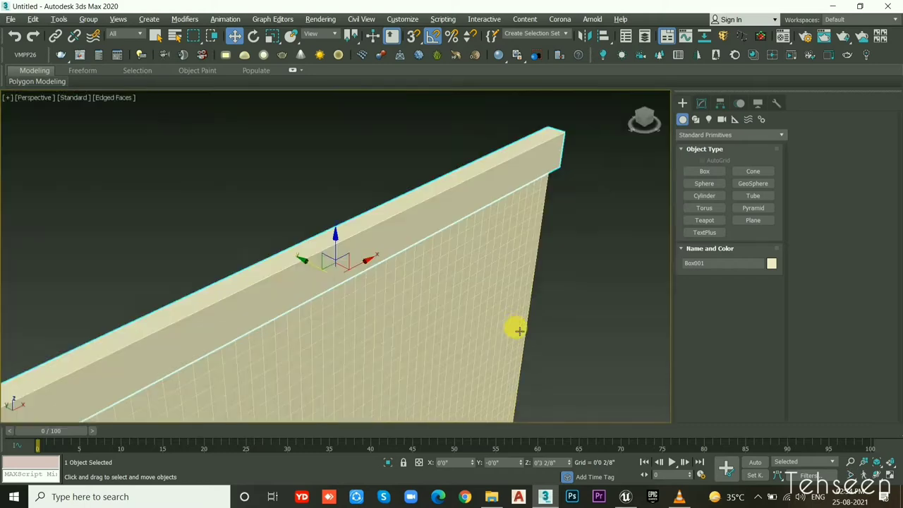
{"action": "mouse_move", "coordinate": [520, 329]}
{"action": "middle_mouse_down", "text": "alt"}
{"action": "mouse_move", "coordinate": [508, 261]}
{"action": "mouse_move", "coordinate": [523, 245]}
{"action": "mouse_move", "coordinate": [429, 252]}
{"action": "mouse_move", "coordinate": [443, 245]}
{"action": "mouse_move", "coordinate": [486, 258]}
{"action": "mouse_move", "coordinate": [403, 240]}
{"action": "mouse_move", "coordinate": [400, 256]}
{"action": "mouse_move", "coordinate": [577, 234]}
{"action": "middle_mouse_up", "text": "alt"}
Step: Give the top beam a near-black diffuse material from slot 1
{"action": "left_click", "coordinate": [781, 37]}
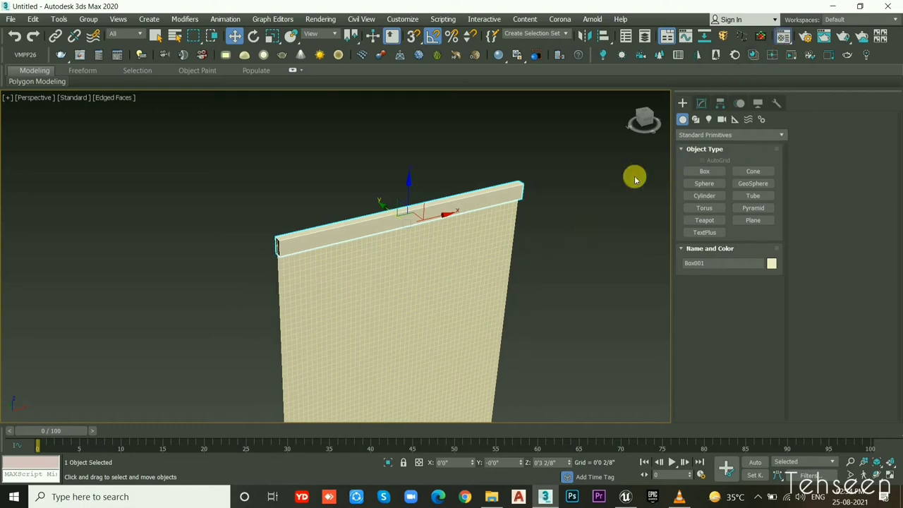
{"action": "left_click_drag", "start_coordinate": [674, 88], "coordinate": [662, 84]}
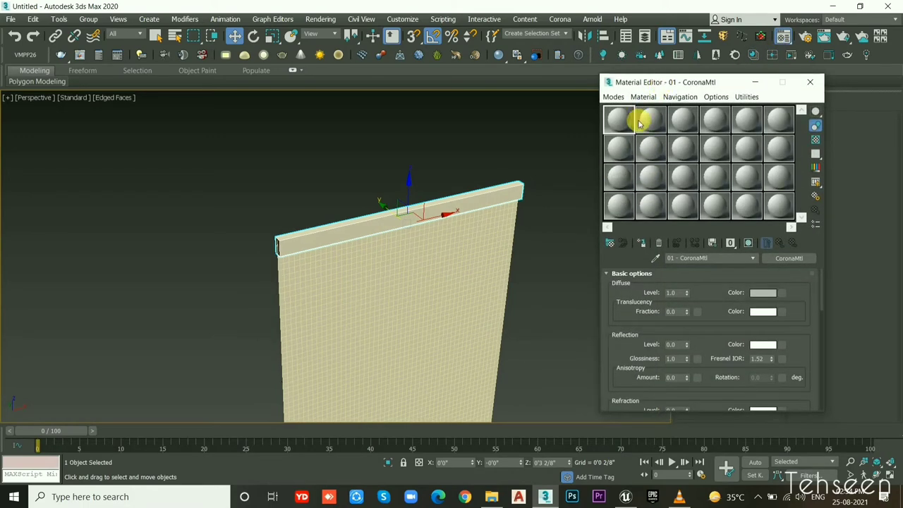
{"action": "left_click", "coordinate": [764, 292]}
{"action": "left_click_drag", "start_coordinate": [297, 100], "coordinate": [300, 72]}
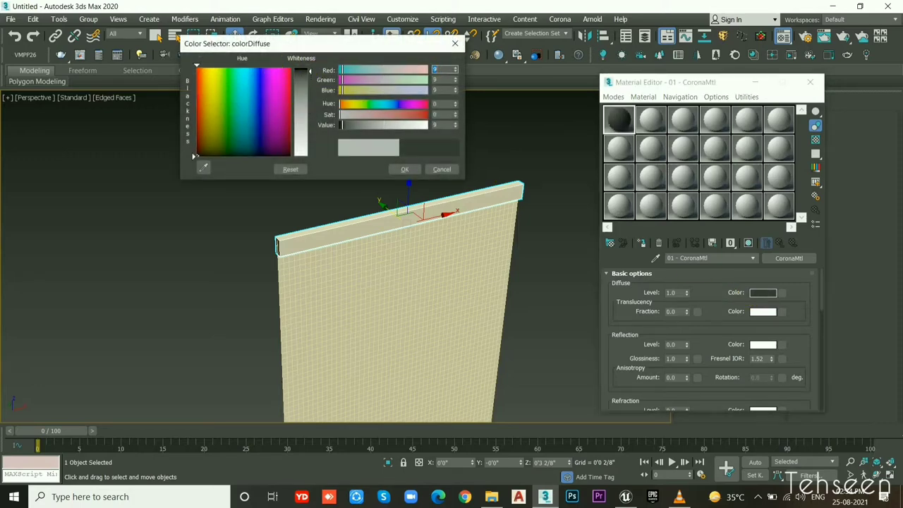
{"action": "left_click", "coordinate": [404, 169]}
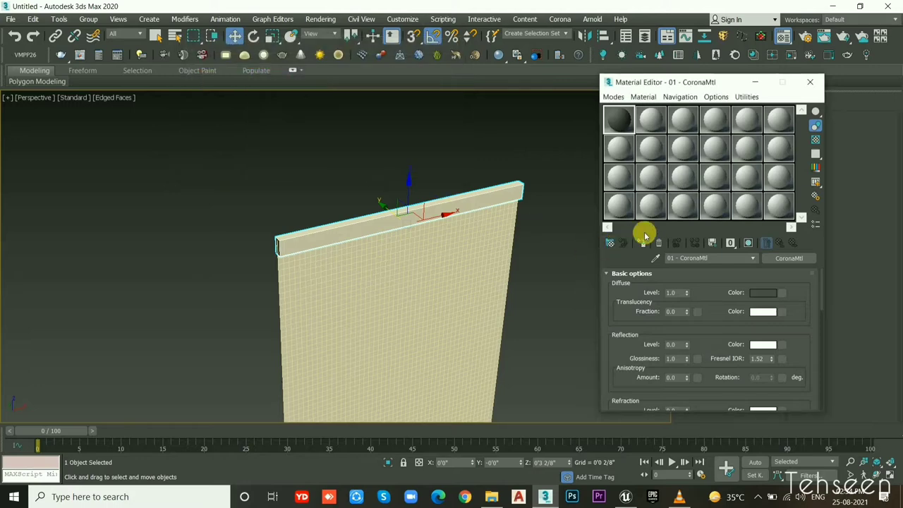
{"action": "left_click", "coordinate": [644, 242]}
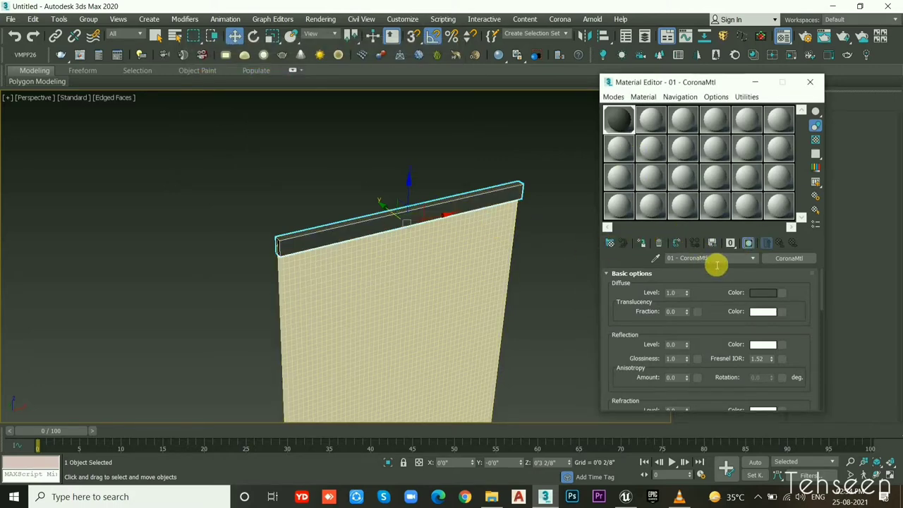
{"action": "left_click_drag", "start_coordinate": [716, 264], "coordinate": [669, 259]}
Step: Assign the curtain panel a new material with a deep saturated blue diffuse colour
{"action": "left_click", "coordinate": [625, 150]}
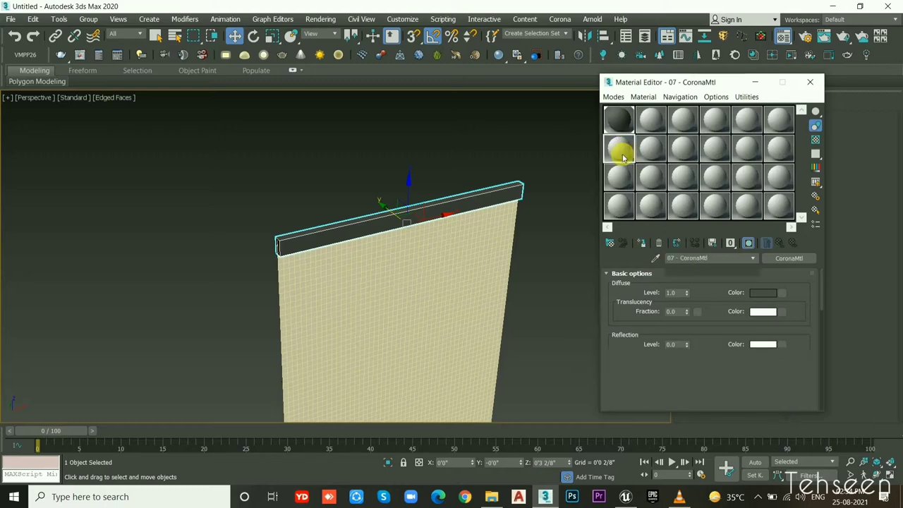
{"action": "left_click", "coordinate": [457, 278]}
{"action": "left_click", "coordinate": [774, 300]}
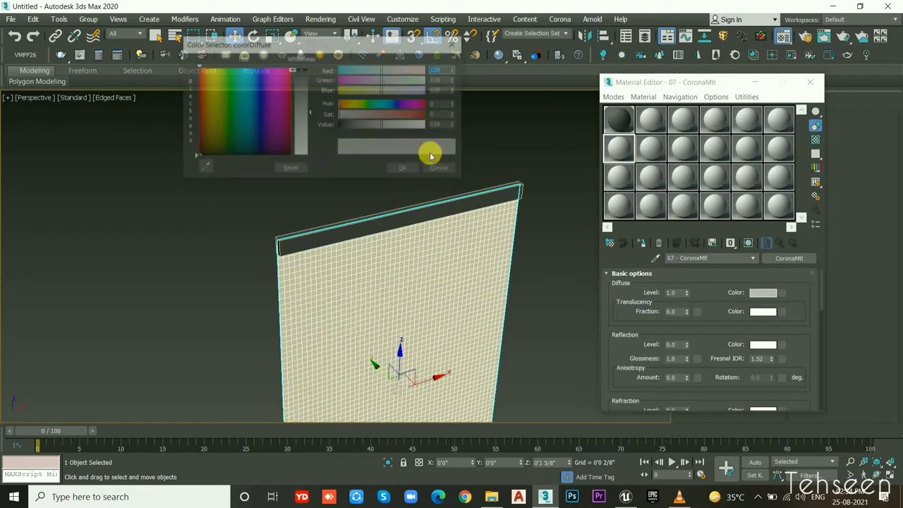
{"action": "left_click_drag", "start_coordinate": [276, 83], "coordinate": [259, 66]}
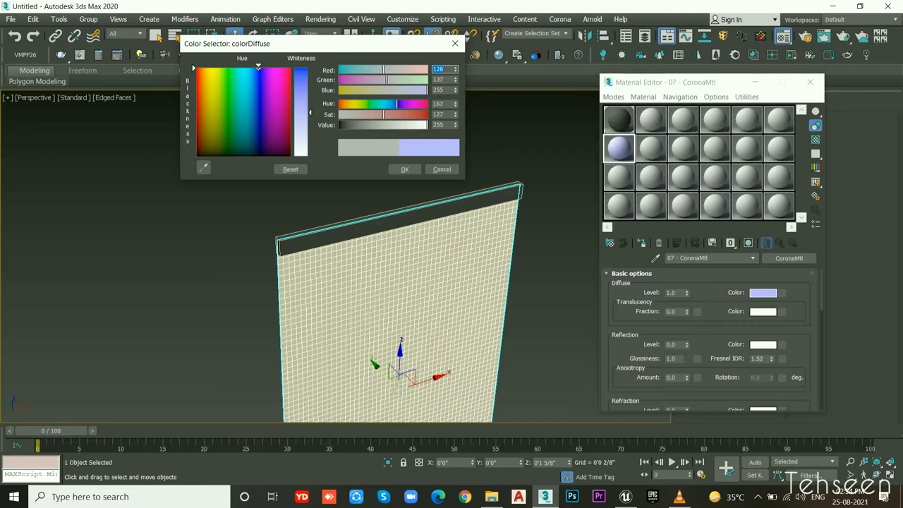
{"action": "left_click_drag", "start_coordinate": [310, 112], "coordinate": [310, 69]}
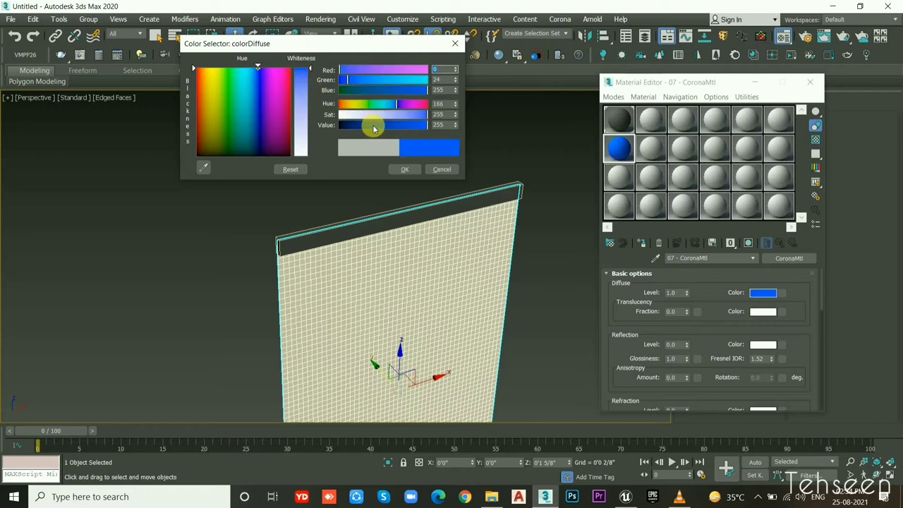
{"action": "mouse_move", "coordinate": [374, 127]}
{"action": "left_mouse_down"}
{"action": "mouse_move", "coordinate": [387, 91]}
{"action": "mouse_move", "coordinate": [372, 129]}
{"action": "left_mouse_up"}
{"action": "left_click", "coordinate": [381, 90]}
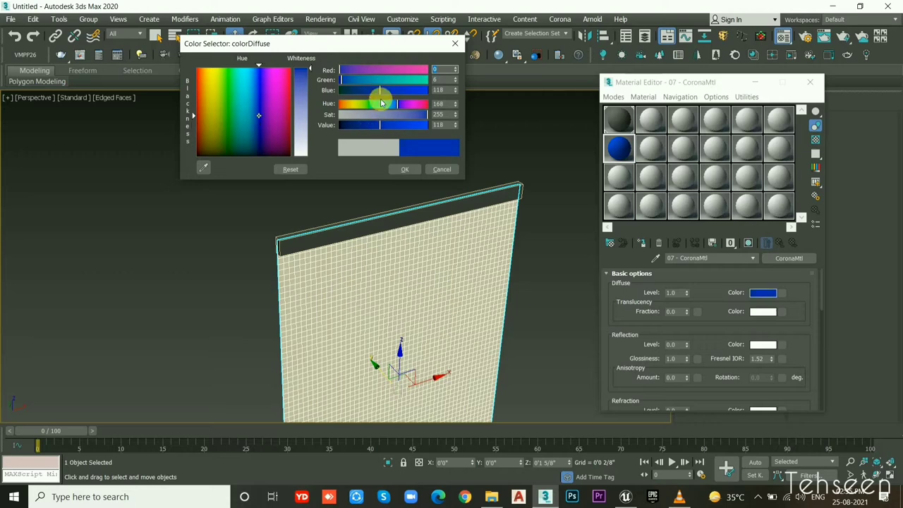
{"action": "left_click", "coordinate": [396, 164]}
{"action": "left_click", "coordinate": [404, 169]}
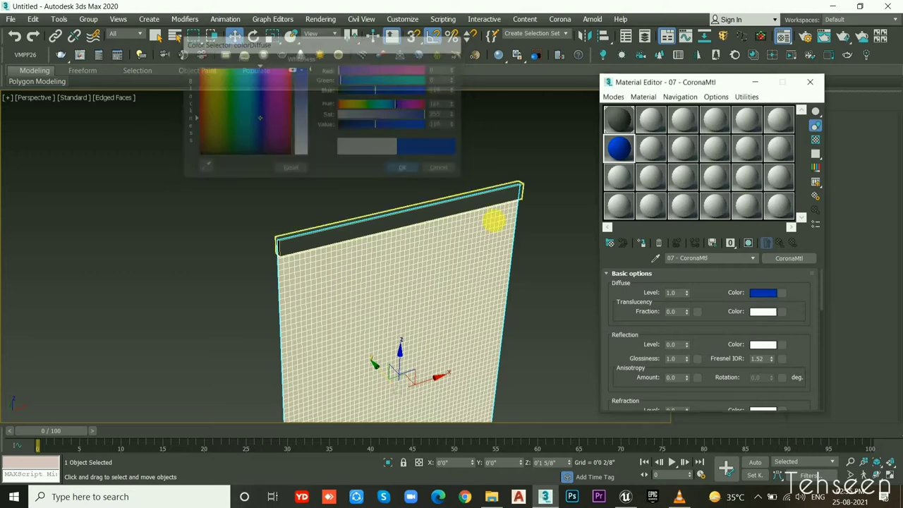
{"action": "left_click", "coordinate": [642, 244]}
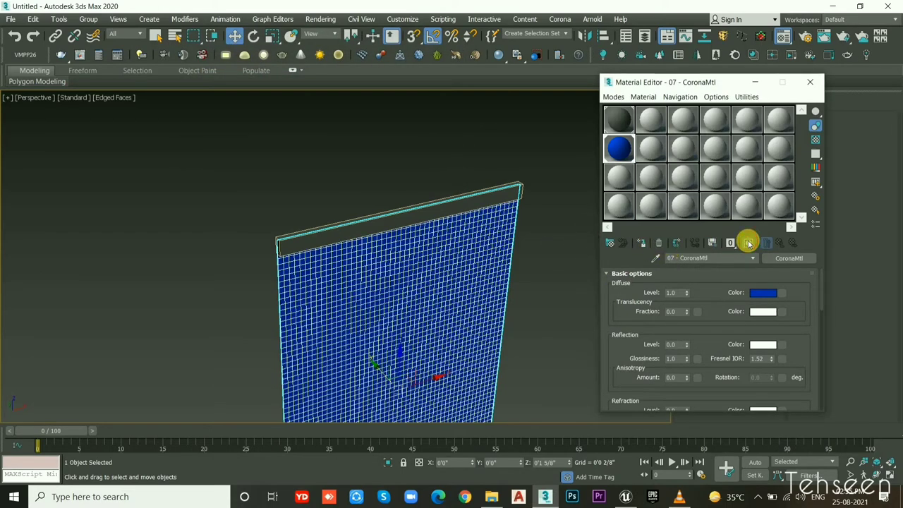
{"action": "left_click", "coordinate": [811, 85]}
{"action": "left_click", "coordinate": [570, 257]}
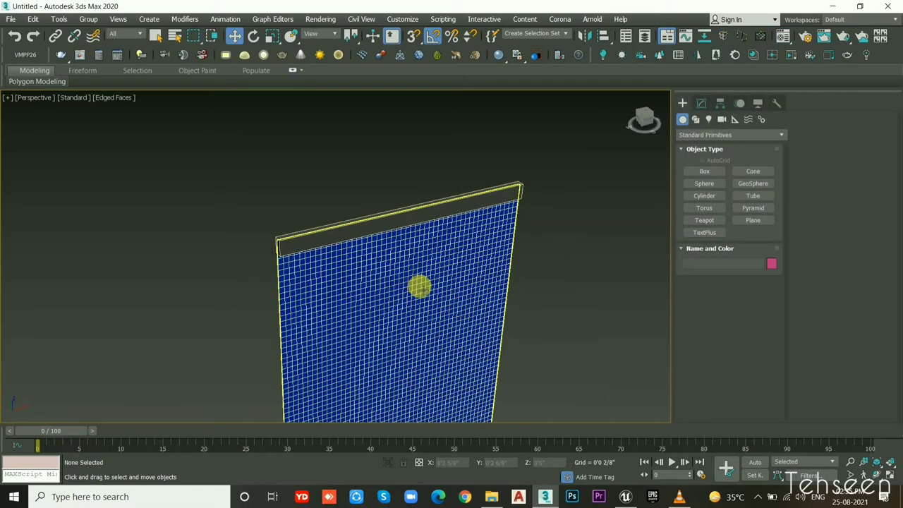
Step: Hide mesh edges and link the curtain panel to the top beam as its parent
{"action": "left_click", "coordinate": [115, 98]}
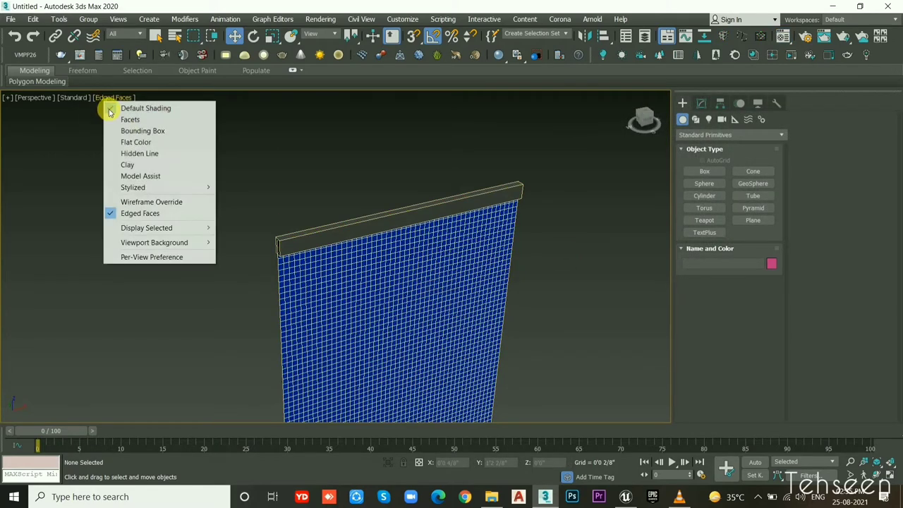
{"action": "left_click", "coordinate": [149, 213]}
{"action": "left_click", "coordinate": [403, 282]}
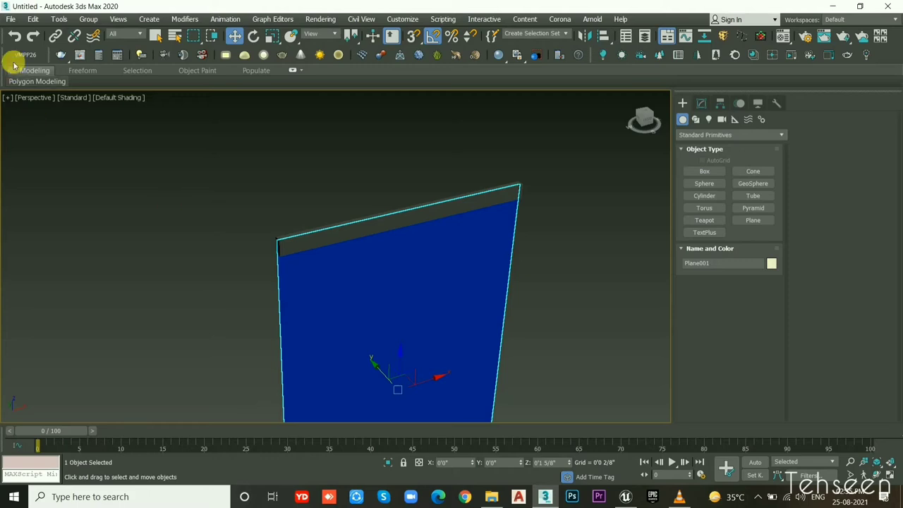
{"action": "left_click", "coordinate": [55, 36]}
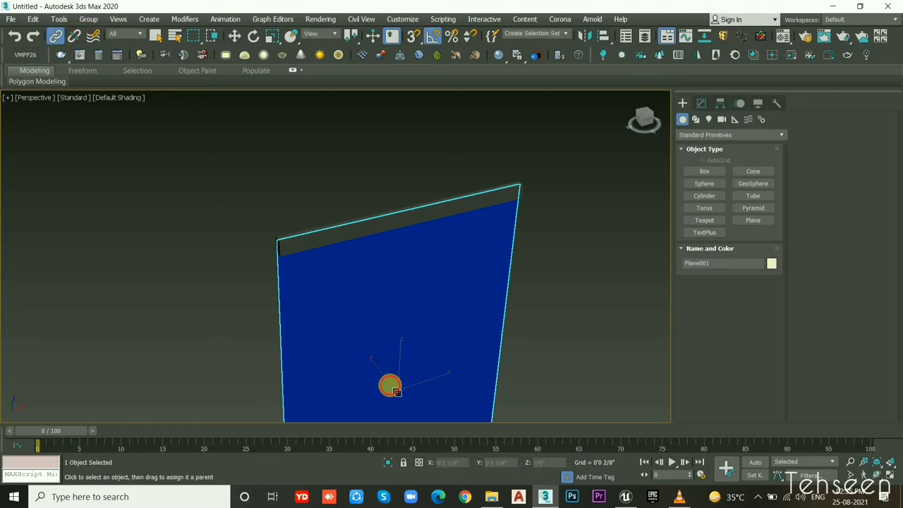
{"action": "left_click_drag", "start_coordinate": [390, 386], "coordinate": [379, 233]}
Step: Convert both the beam and the curtain panel to Editable Poly
{"action": "left_click", "coordinate": [379, 236]}
{"action": "key", "text": "w"}
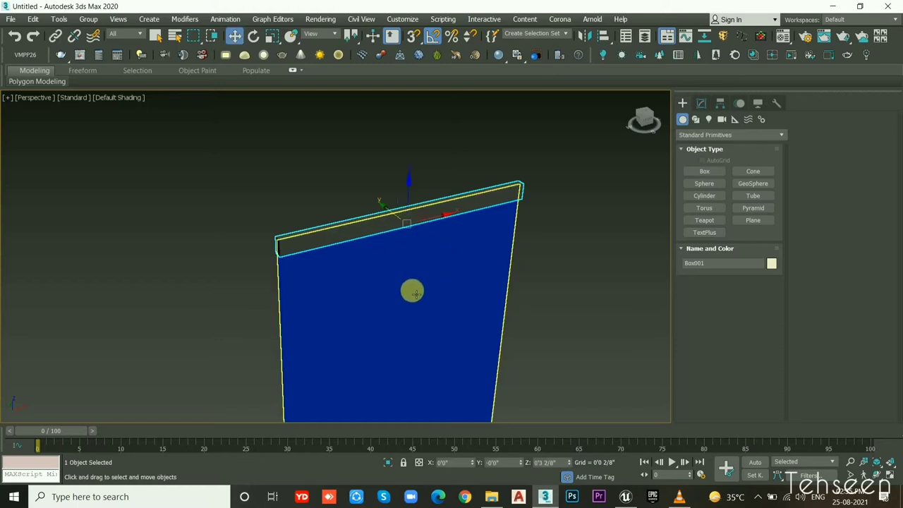
{"action": "left_click", "coordinate": [414, 289]}
{"action": "left_click_drag", "start_coordinate": [278, 153], "coordinate": [454, 337]}
{"action": "right_click", "coordinate": [454, 284]}
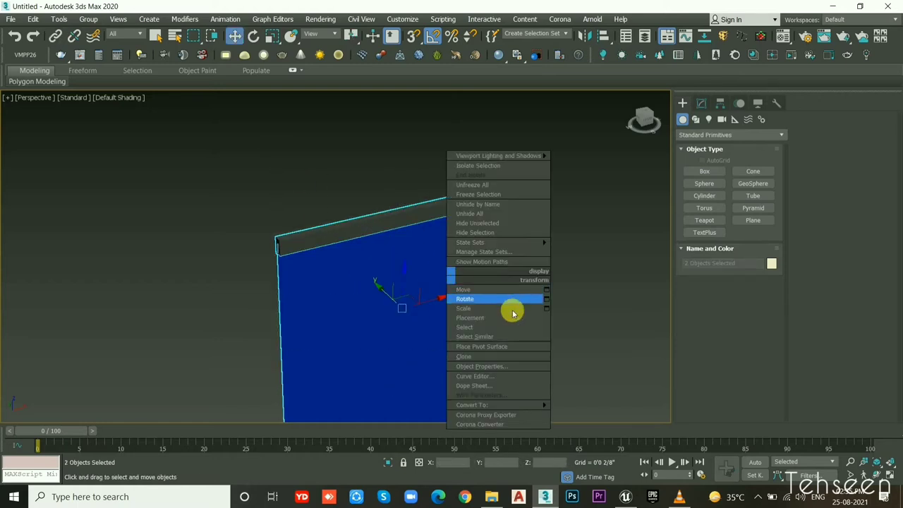
{"action": "mouse_move", "coordinate": [485, 407]}
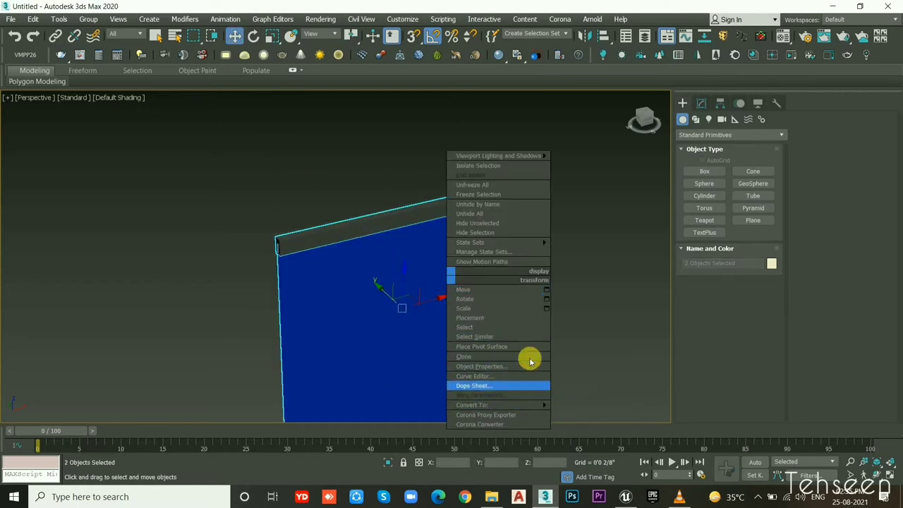
{"action": "key", "text": "Escape"}
{"action": "right_click", "coordinate": [428, 259]}
{"action": "mouse_move", "coordinate": [513, 389]}
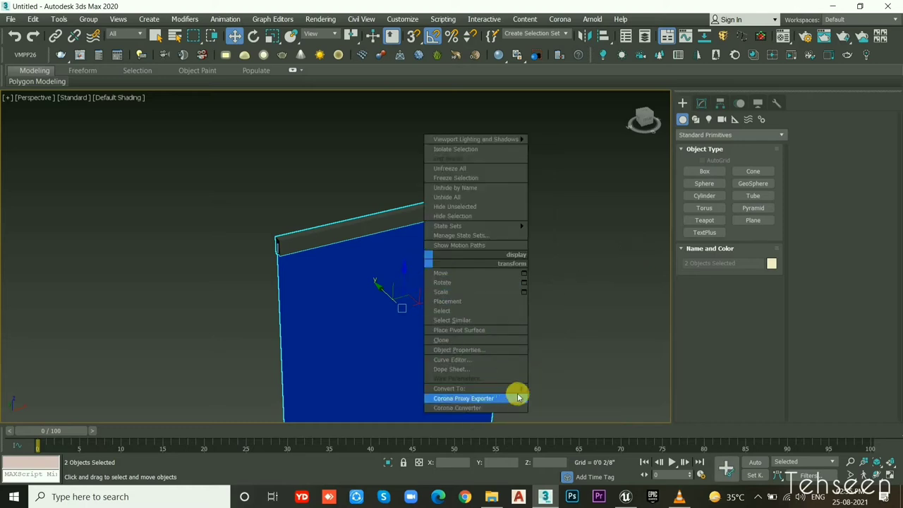
{"action": "left_click", "coordinate": [556, 397]}
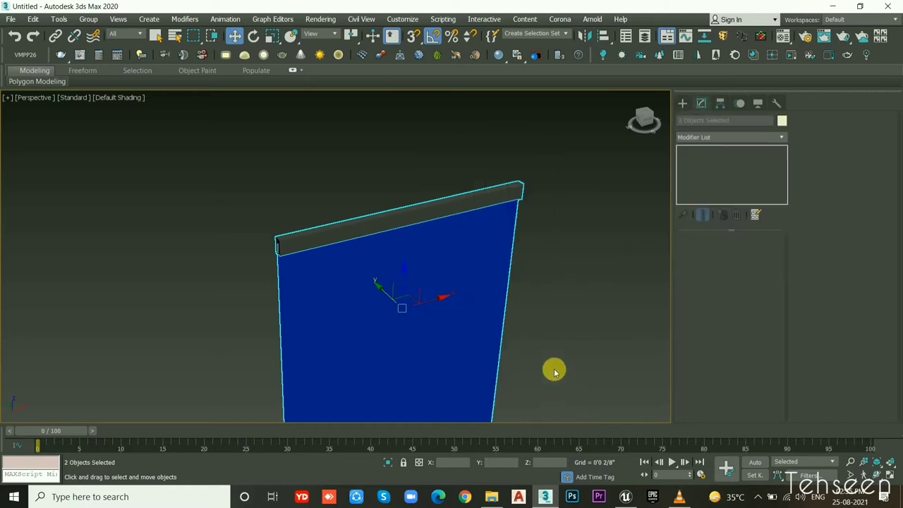
Step: Reselect the curtain panel and beam and bring up the File export commands
{"action": "middle_click_drag", "start_coordinate": [541, 297], "coordinate": [522, 256]}
{"action": "scroll", "coordinate": [522, 256], "scroll_direction": "down", "scroll_amount": 3}
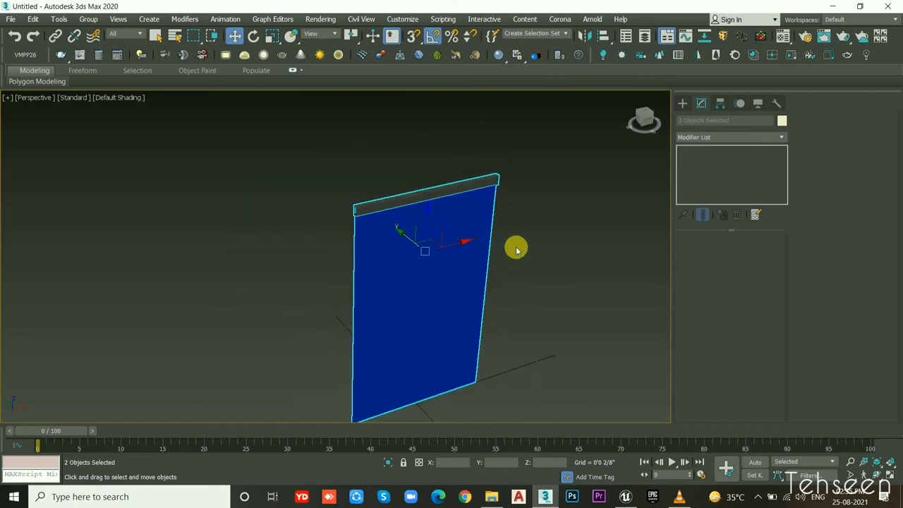
{"action": "left_click", "coordinate": [547, 249]}
{"action": "left_click", "coordinate": [431, 214]}
{"action": "left_click", "coordinate": [427, 195], "text": "ctrl"}
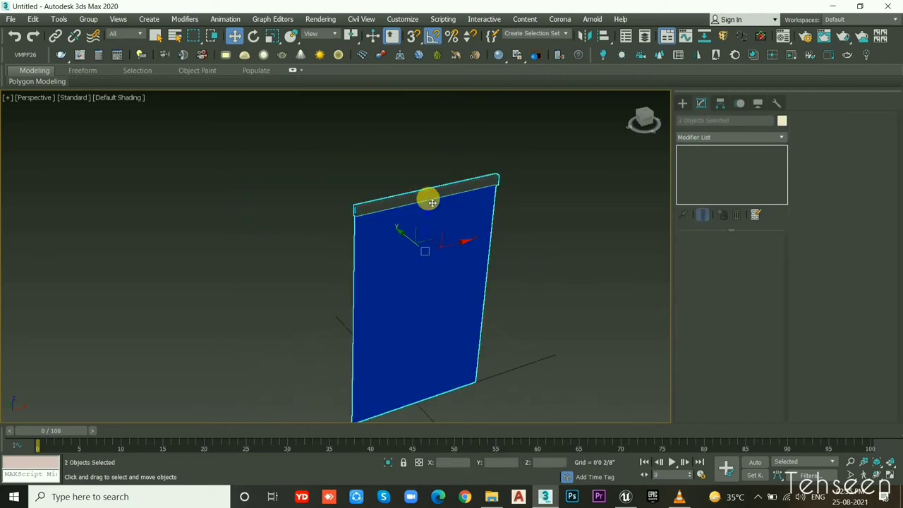
{"action": "left_click", "coordinate": [10, 19]}
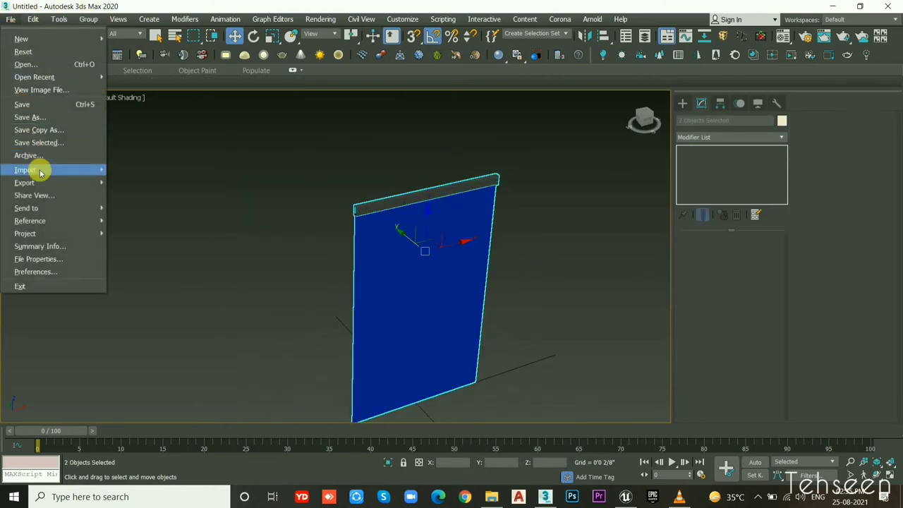
Step: Export the selected curtain and beam as Curtain FBX to the Desktop with default FBX settings
{"action": "mouse_move", "coordinate": [40, 181]}
{"action": "left_click", "coordinate": [147, 191]}
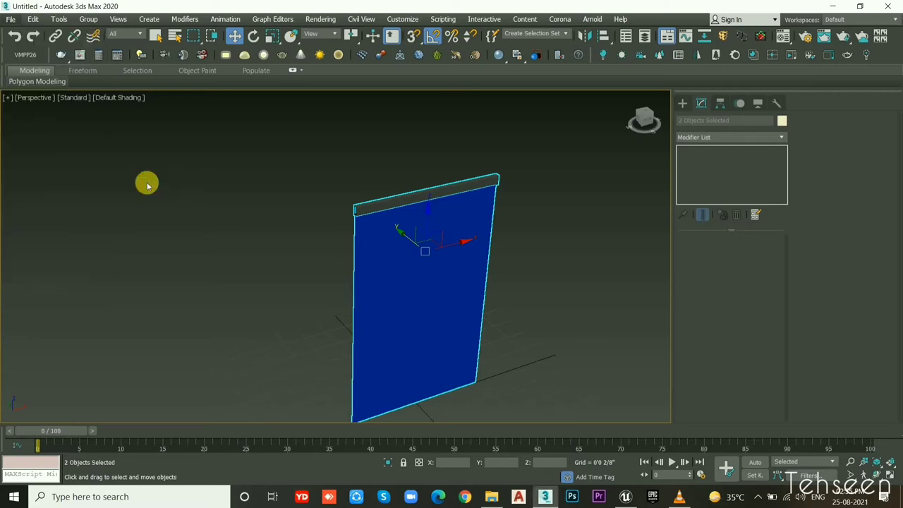
{"action": "left_click", "coordinate": [41, 129]}
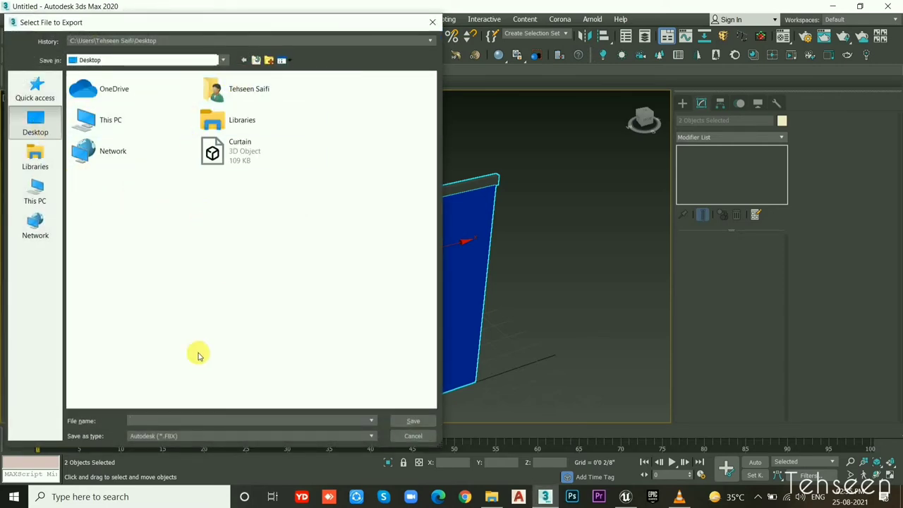
{"action": "left_click", "coordinate": [221, 156]}
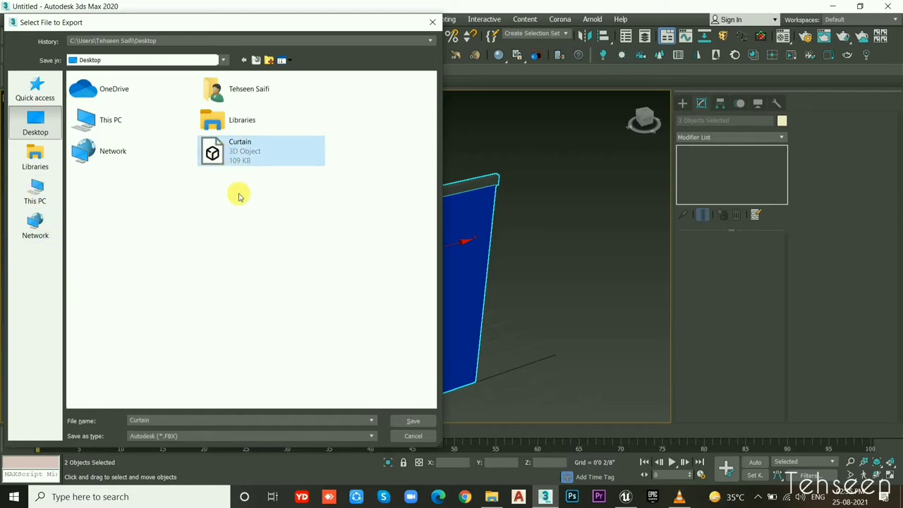
{"action": "key", "text": "Delete"}
{"action": "double_click", "coordinate": [160, 421]}
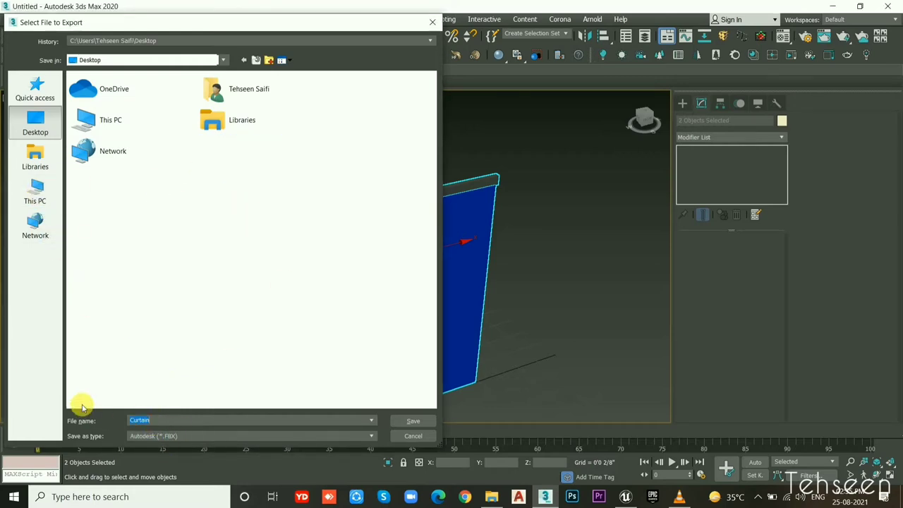
{"action": "type", "text": "Cu"}
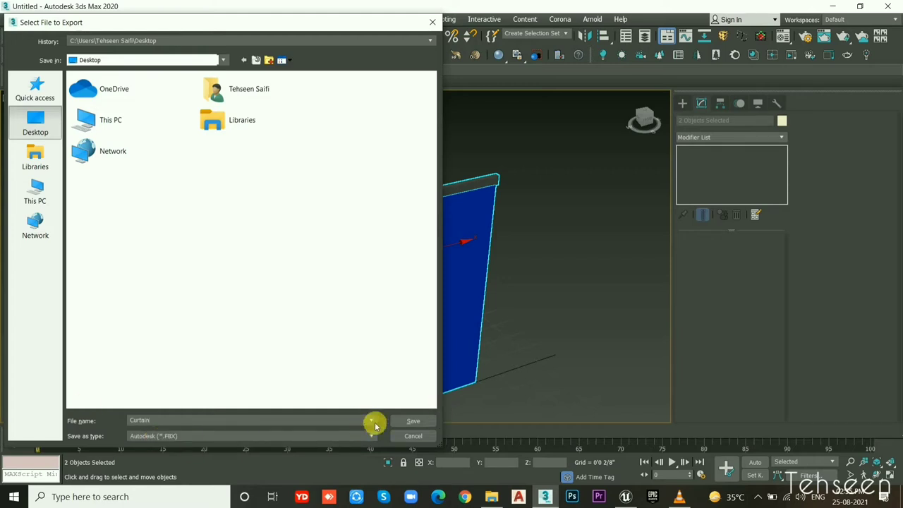
{"action": "left_click", "coordinate": [411, 421]}
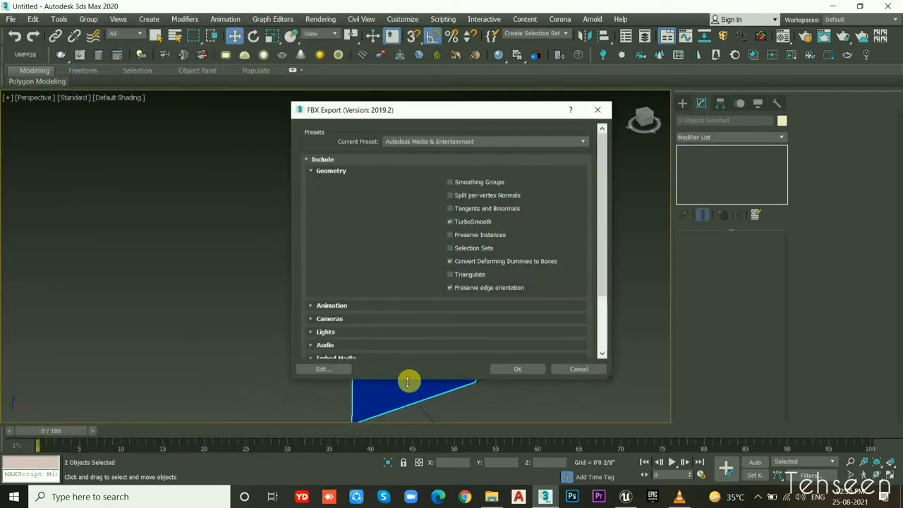
{"action": "left_click", "coordinate": [517, 371]}
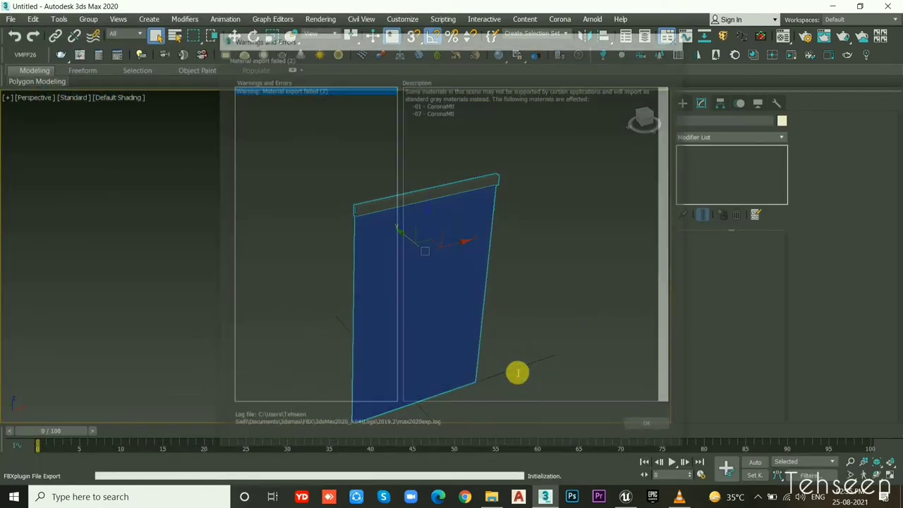
{"action": "left_click", "coordinate": [661, 426]}
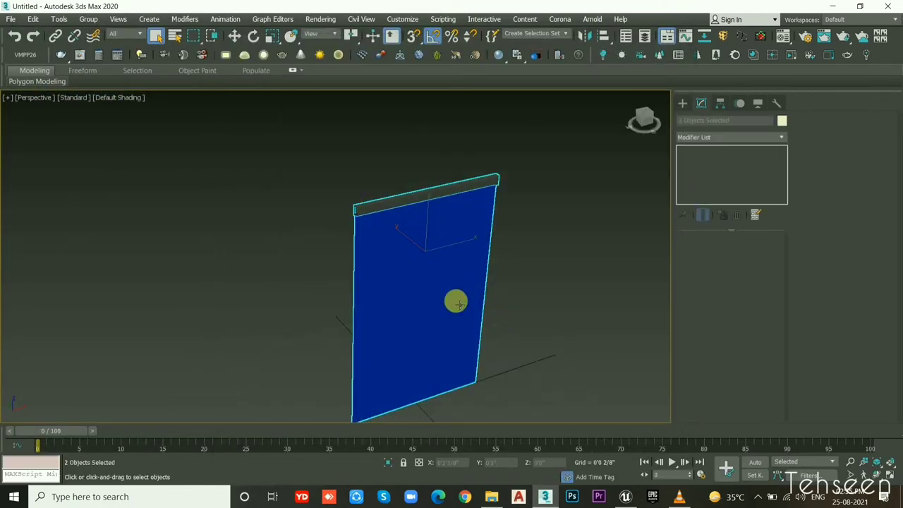
Step: Minimise 3ds Max and bring the Unreal third-person project back up
{"action": "key", "text": "w"}
{"action": "left_click", "coordinate": [833, 6]}
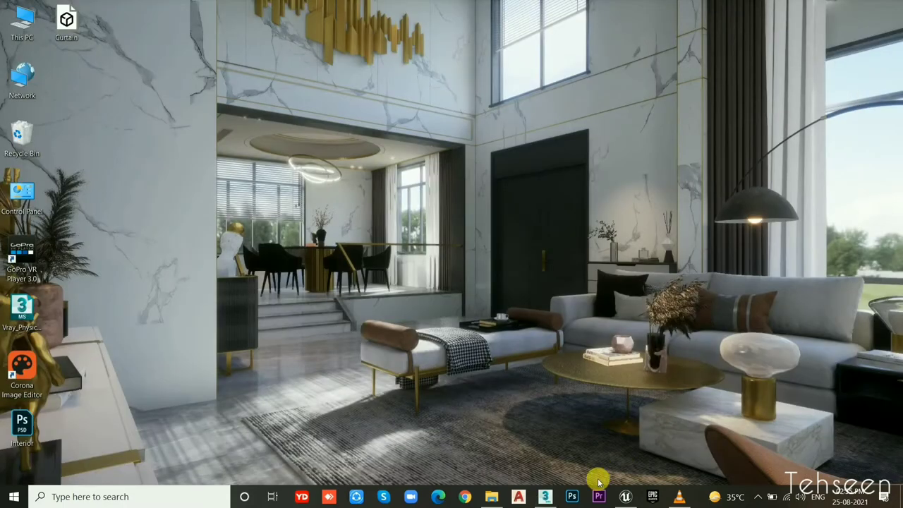
{"action": "left_click", "coordinate": [625, 497]}
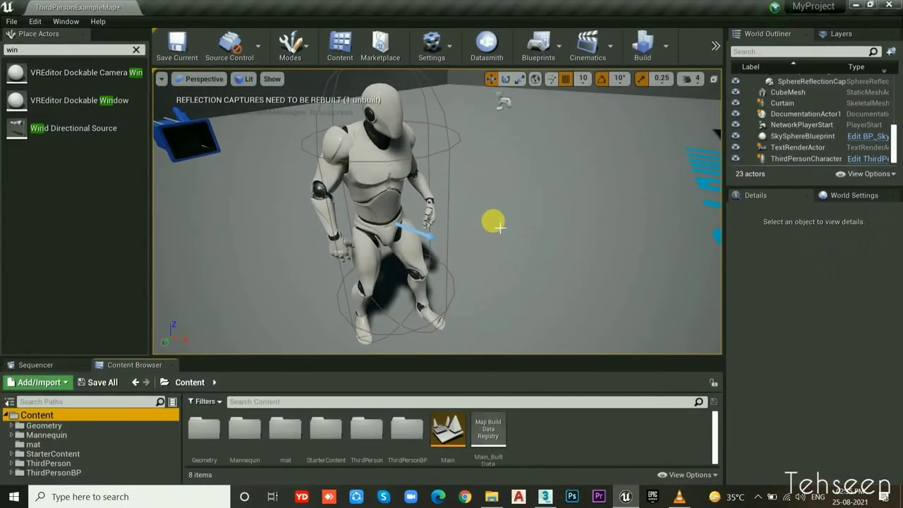
{"action": "scroll", "coordinate": [487, 233], "scroll_direction": "up", "scroll_amount": 4}
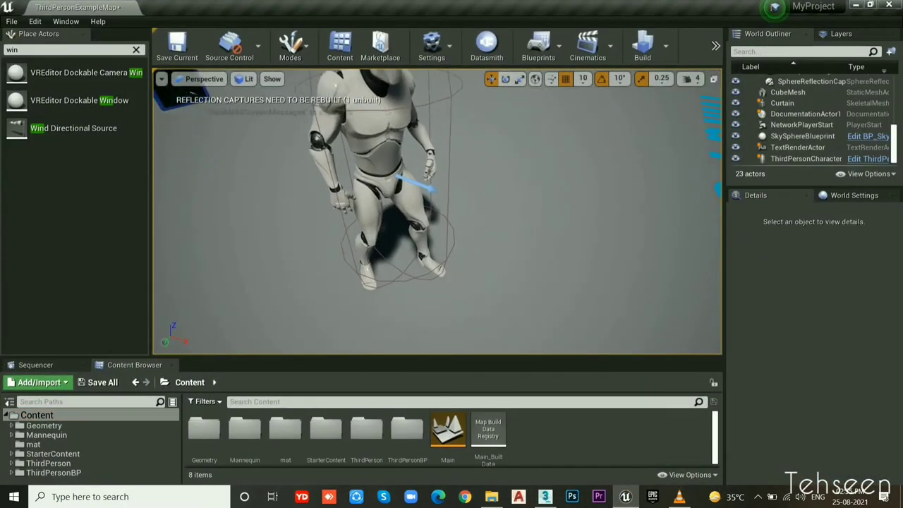
Step: Create a new folder named Curtain under Content
{"action": "right_click", "coordinate": [38, 416]}
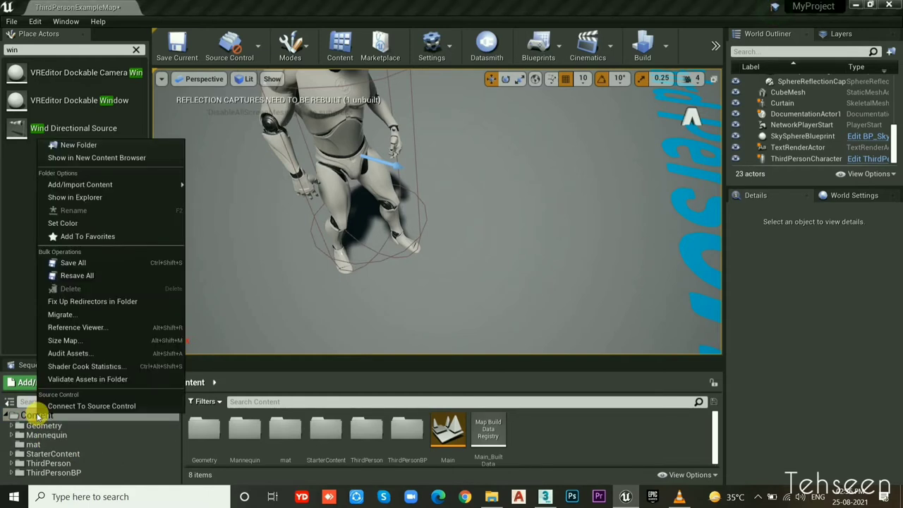
{"action": "left_click", "coordinate": [85, 145]}
{"action": "type", "text": "Curtain"}
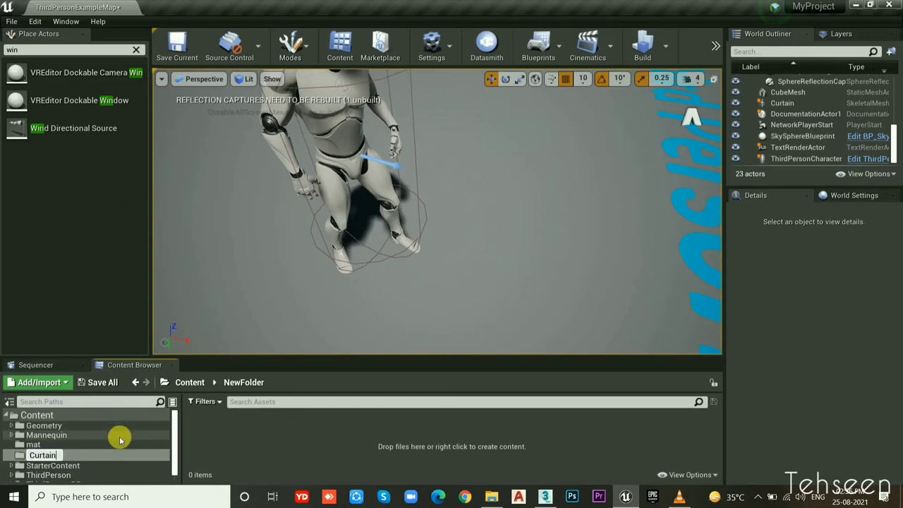
{"action": "key", "text": "Return"}
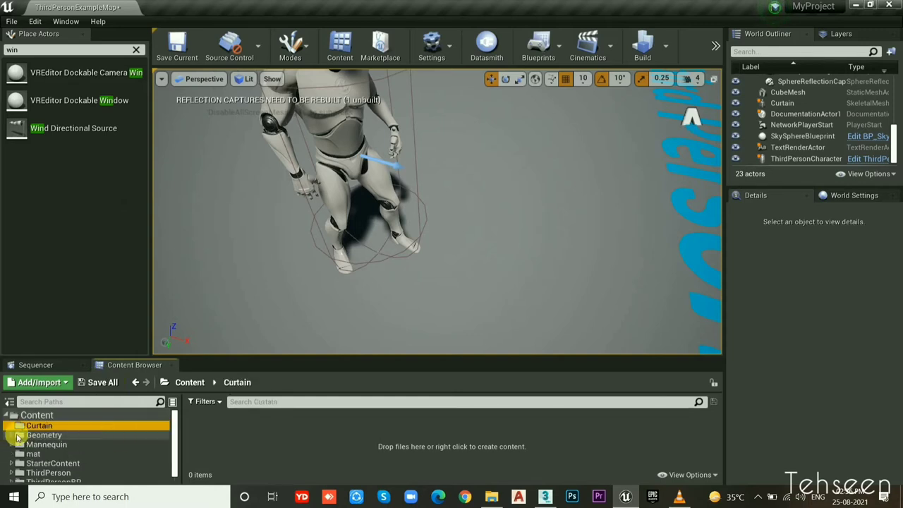
Step: Import the Desktop Curtain FBX into /Game/Curtain as a skeletal mesh
{"action": "right_click", "coordinate": [336, 446]}
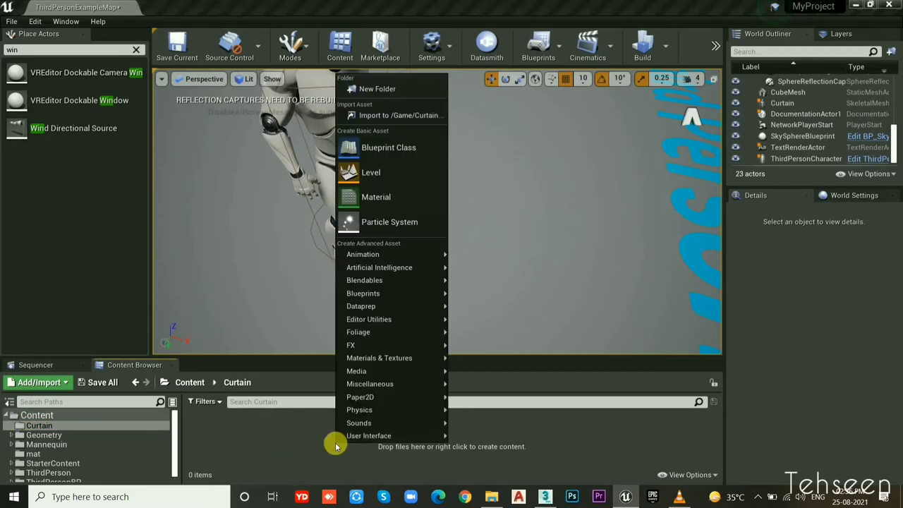
{"action": "left_click", "coordinate": [395, 115]}
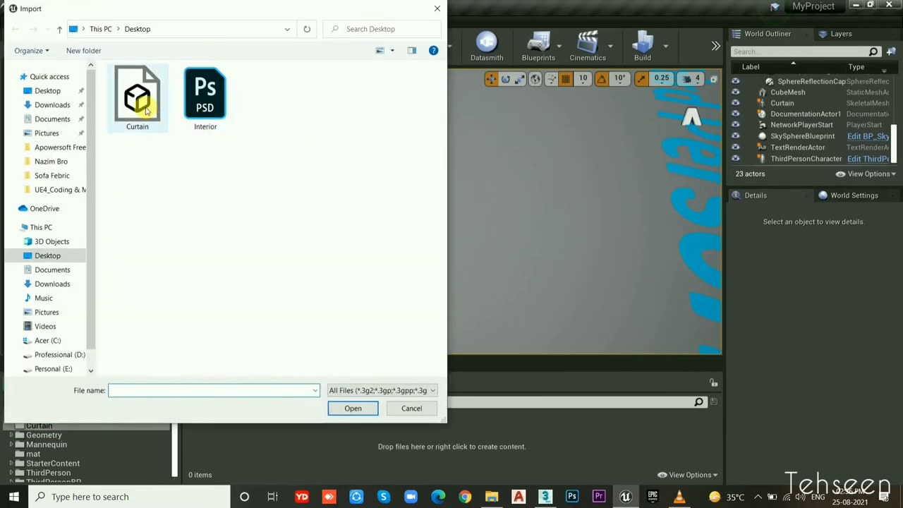
{"action": "left_click", "coordinate": [43, 91]}
{"action": "left_click", "coordinate": [139, 90]}
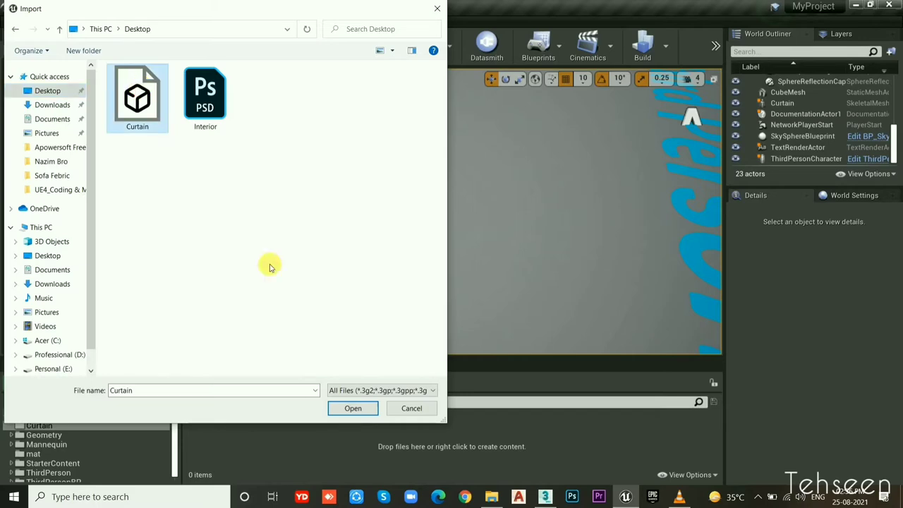
{"action": "left_click", "coordinate": [352, 408]}
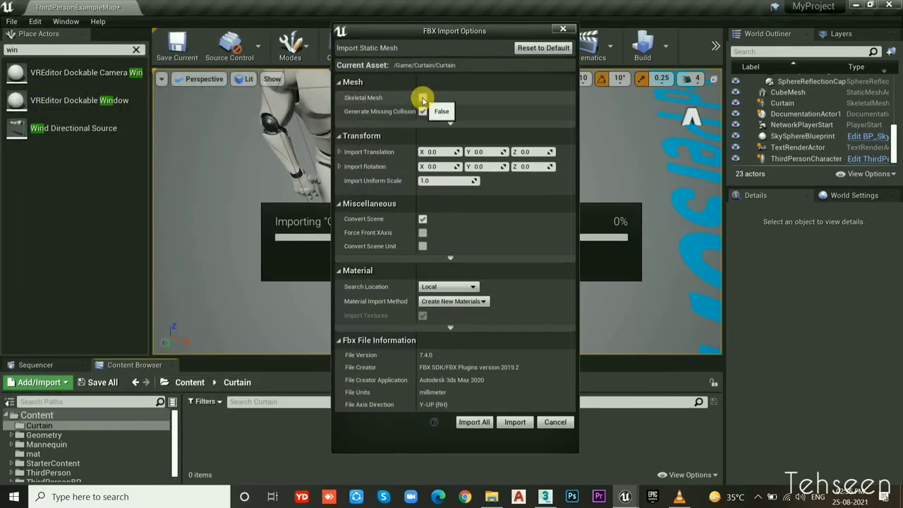
{"action": "left_click", "coordinate": [423, 99]}
{"action": "left_click", "coordinate": [517, 467]}
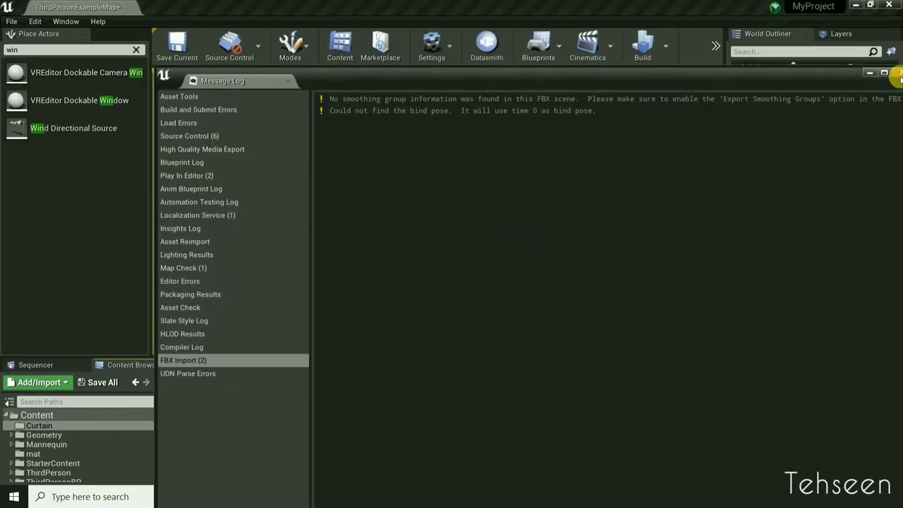
{"action": "left_click", "coordinate": [901, 72]}
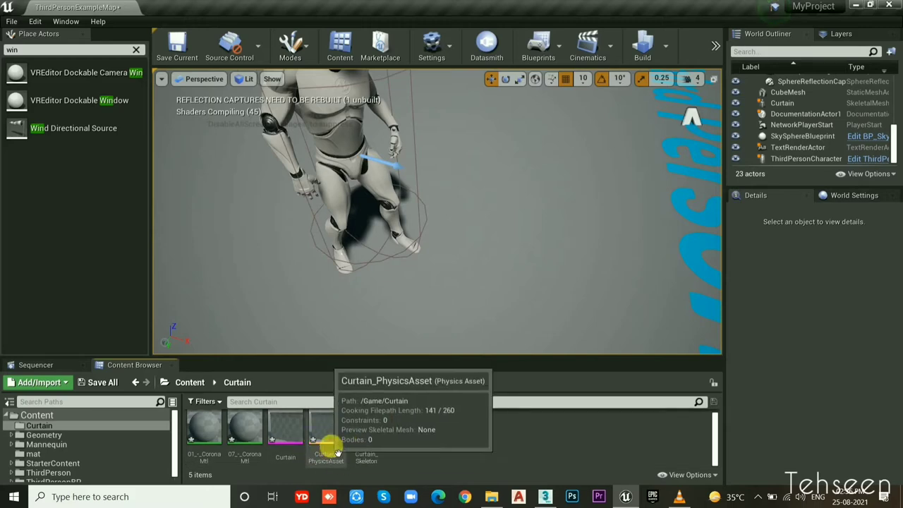
Step: In Curtain_PhysicsAsset, select the Box001 rail body and its constraint, then save the asset
{"action": "double_click", "coordinate": [331, 431]}
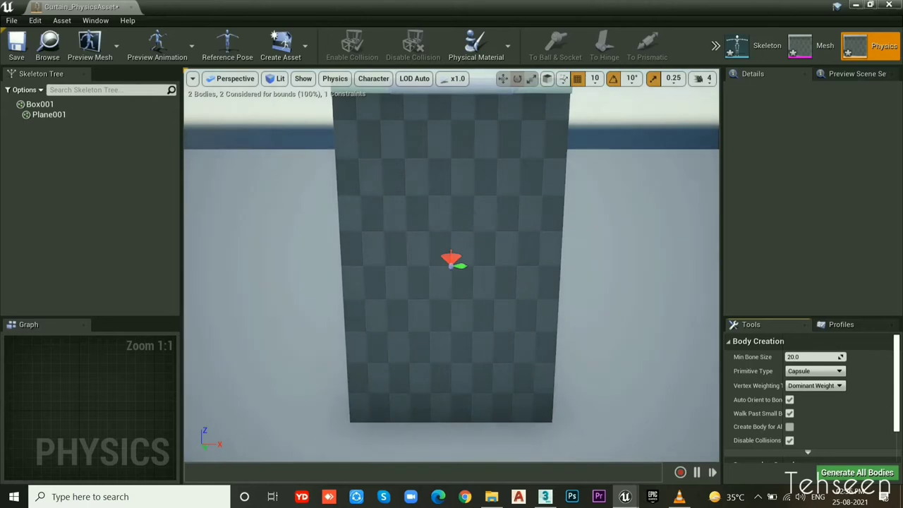
{"action": "right_click_drag", "start_coordinate": [433, 209], "coordinate": [494, 183]}
{"action": "left_click", "coordinate": [392, 170]}
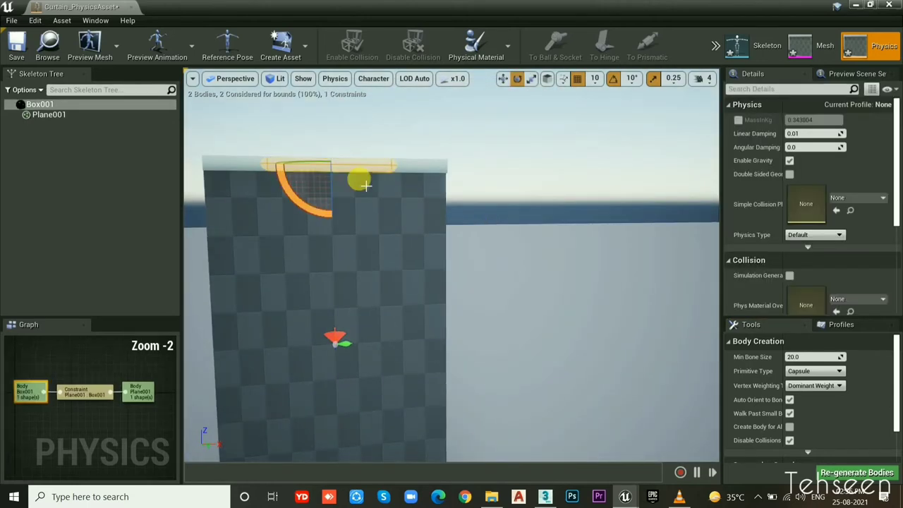
{"action": "left_click", "coordinate": [322, 185]}
{"action": "key", "text": "f"}
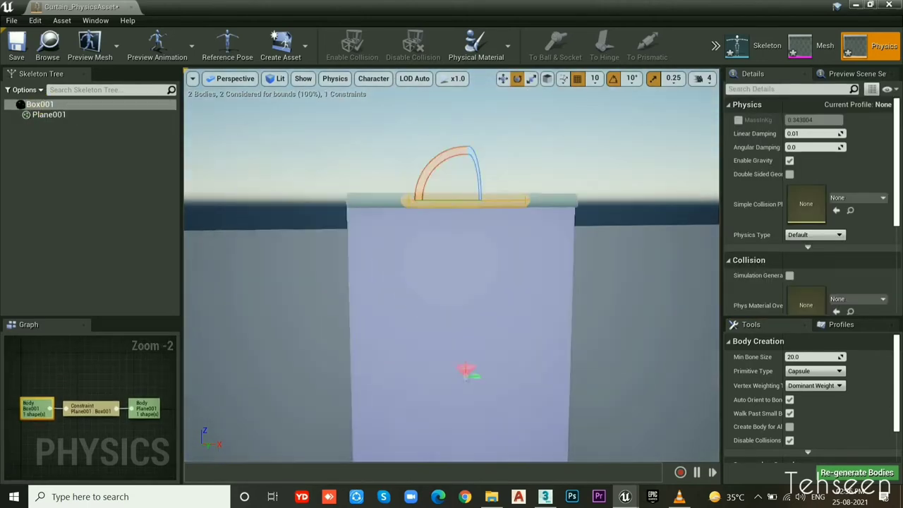
{"action": "right_click_drag", "start_coordinate": [384, 184], "coordinate": [441, 195]}
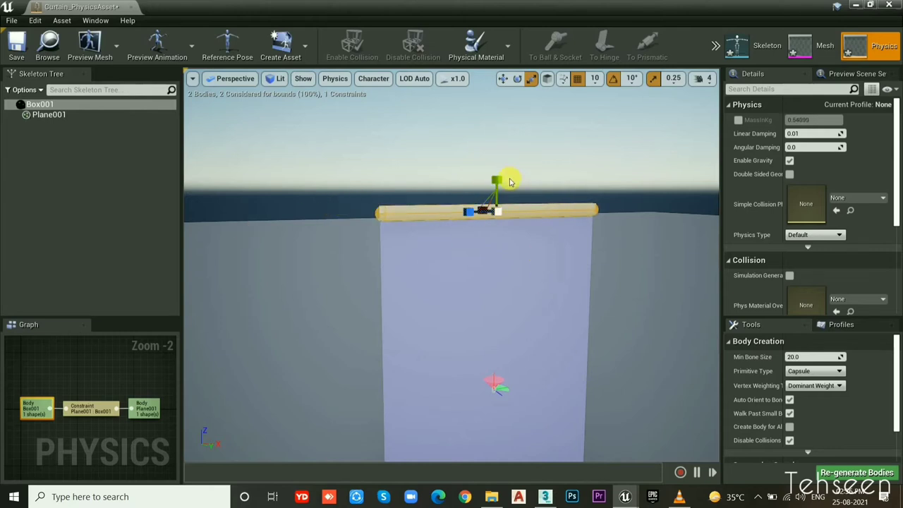
{"action": "left_click", "coordinate": [509, 179]}
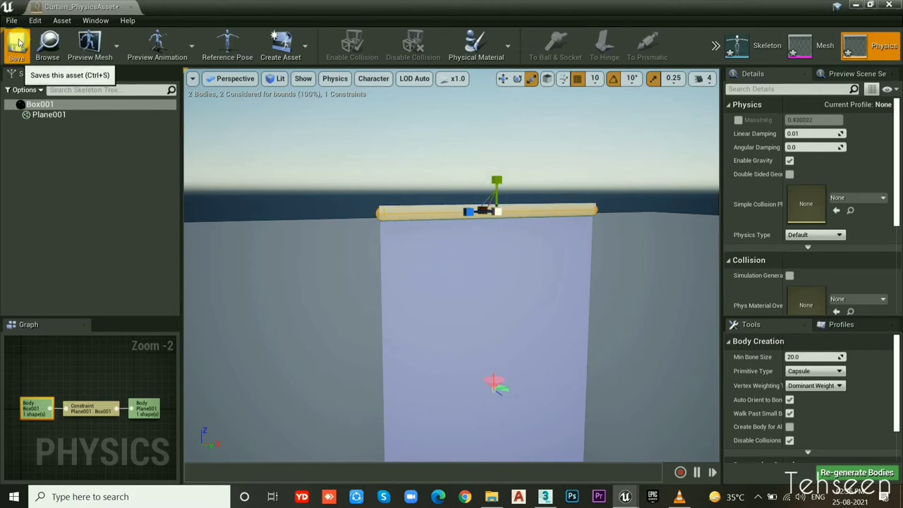
{"action": "left_click", "coordinate": [19, 44]}
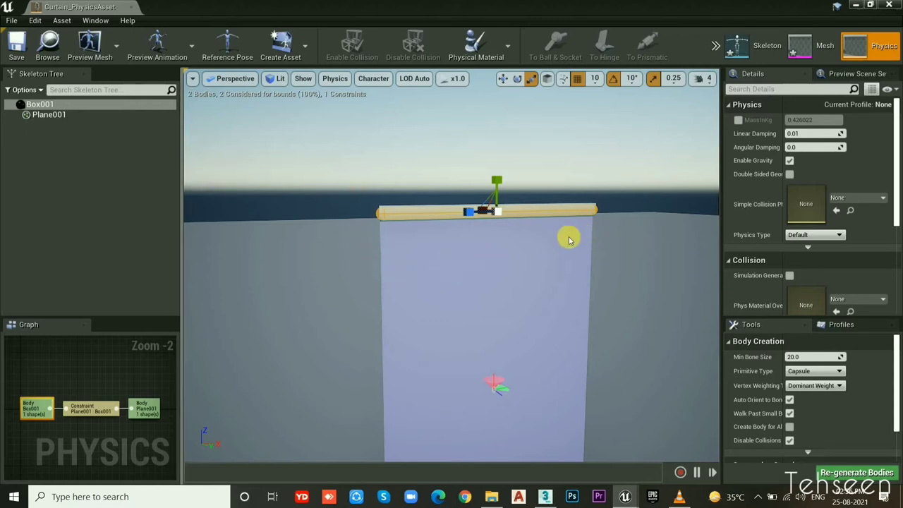
{"action": "scroll", "coordinate": [484, 275], "scroll_direction": "up", "scroll_amount": 1}
{"action": "scroll", "coordinate": [479, 269], "scroll_direction": "down", "scroll_amount": 3}
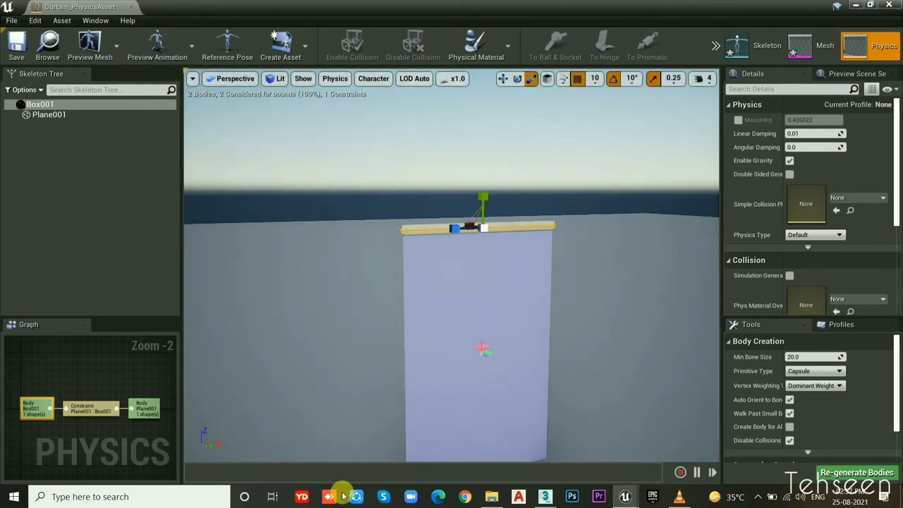
Step: Open 07_-_CoronaMtl and set its Param base colour to a dark blue
{"action": "left_click", "coordinate": [857, 6]}
{"action": "left_click", "coordinate": [247, 429]}
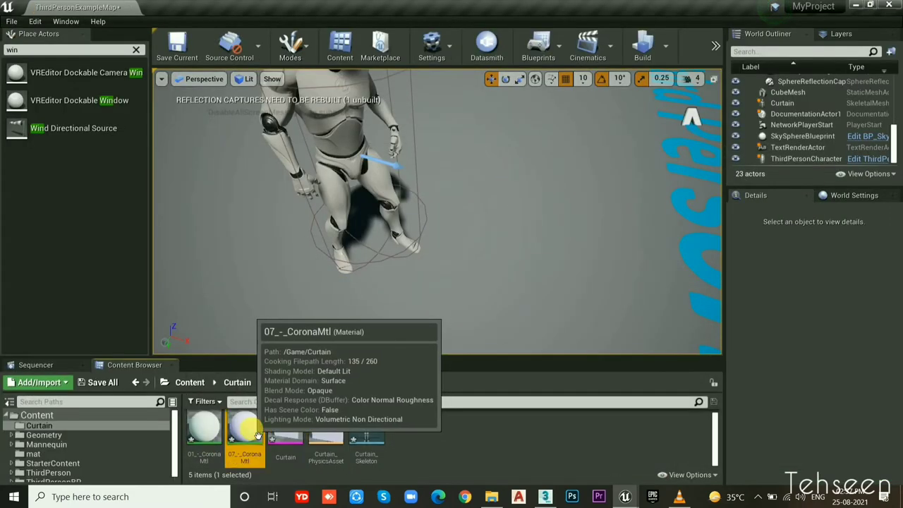
{"action": "double_click", "coordinate": [247, 427]}
{"action": "left_click_drag", "start_coordinate": [487, 77], "coordinate": [644, 119]}
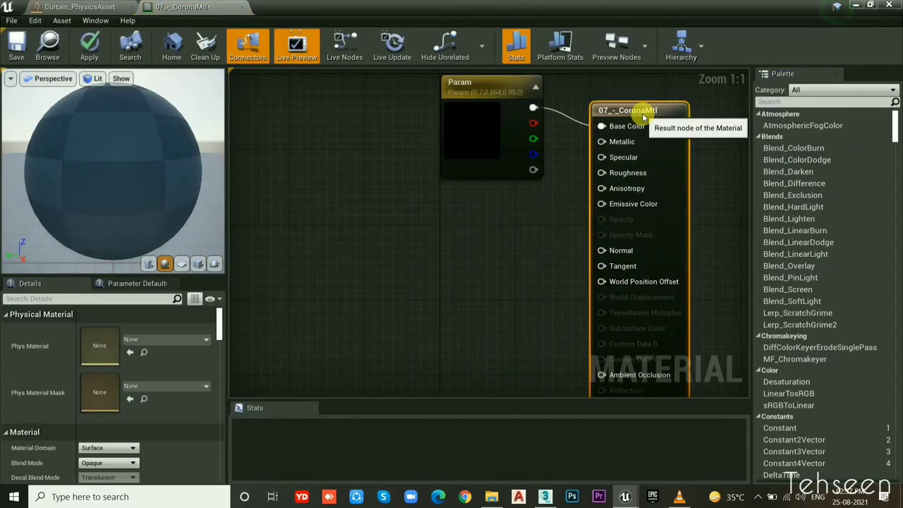
{"action": "double_click", "coordinate": [484, 129]}
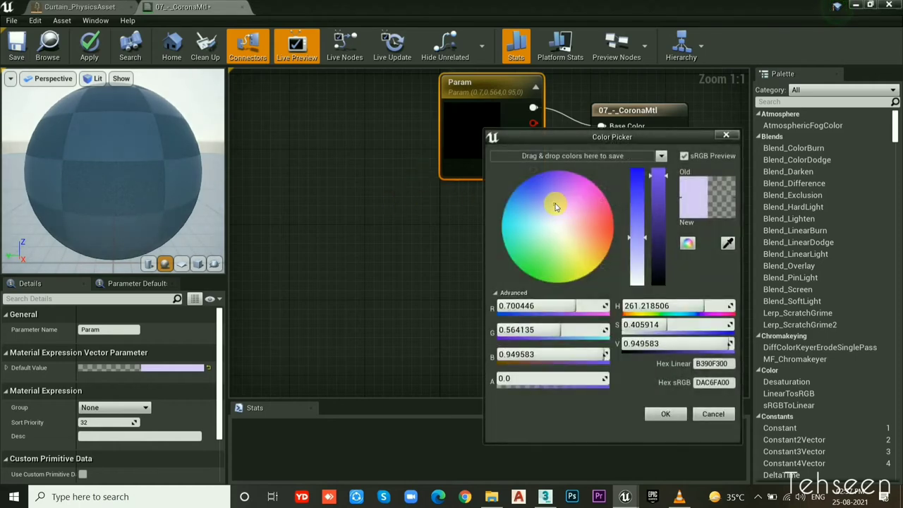
{"action": "left_click_drag", "start_coordinate": [555, 206], "coordinate": [531, 179]}
{"action": "left_click_drag", "start_coordinate": [658, 212], "coordinate": [660, 243]}
{"action": "left_click", "coordinate": [666, 412]}
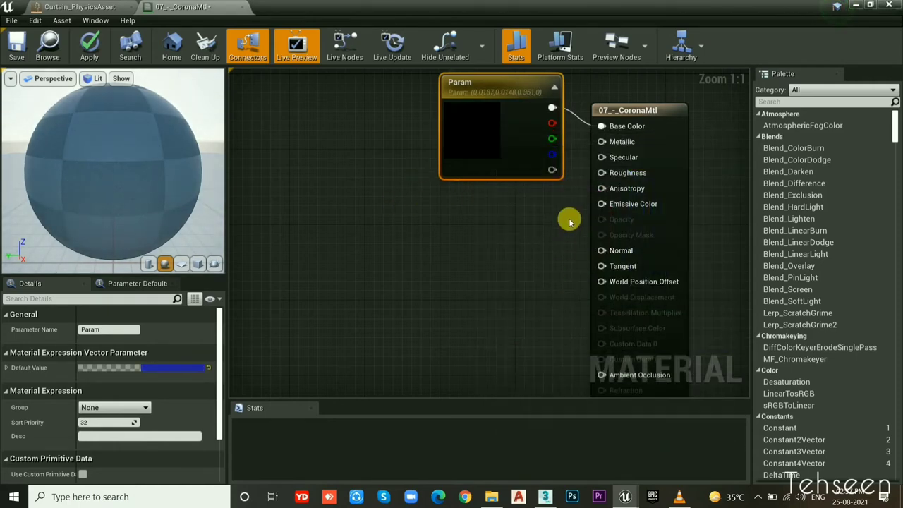
Step: Make 07_-_CoronaMtl two-sided, save it and close the material editor
{"action": "left_click", "coordinate": [606, 115]}
{"action": "scroll", "coordinate": [99, 443], "scroll_direction": "down", "scroll_amount": 3}
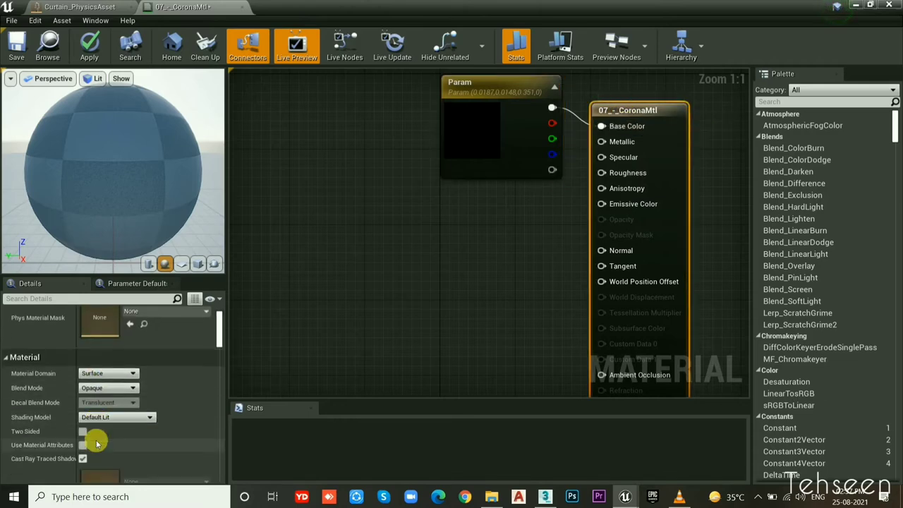
{"action": "left_click", "coordinate": [83, 432]}
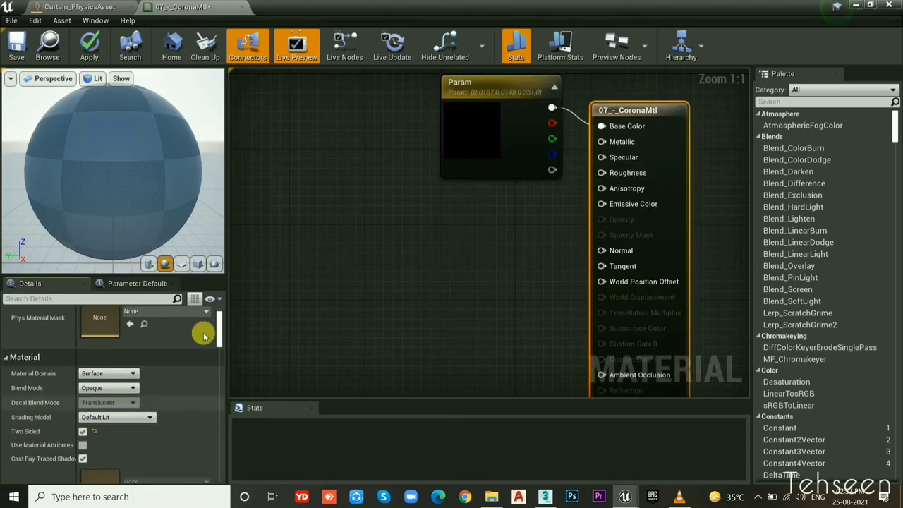
{"action": "left_click", "coordinate": [17, 46]}
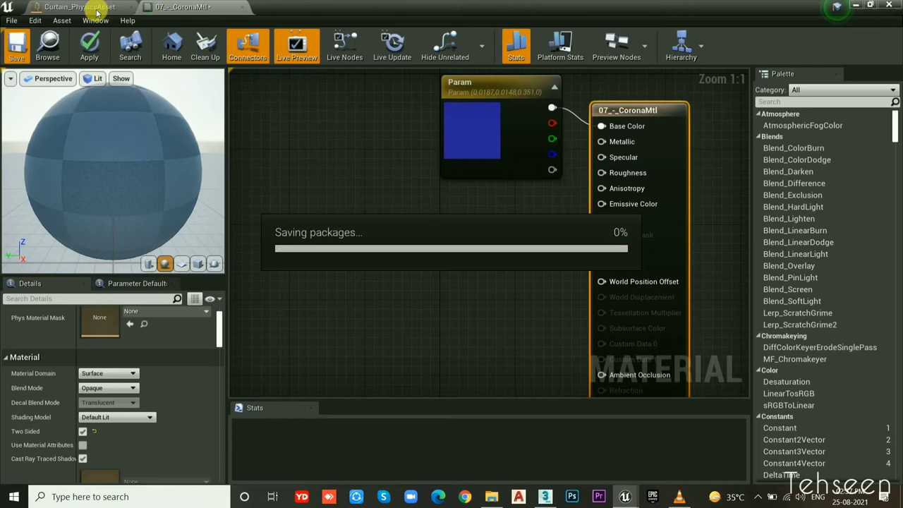
{"action": "left_click", "coordinate": [242, 7]}
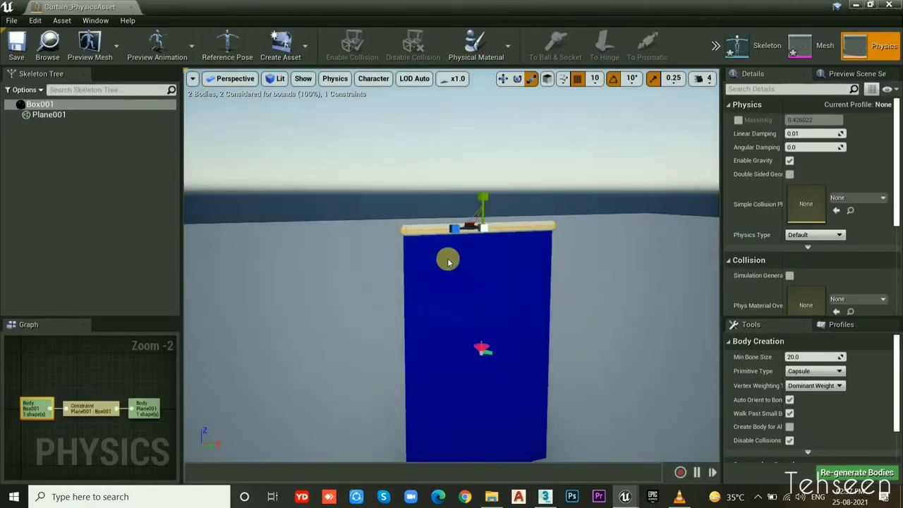
Step: Open the 01_-_CoronaMtl material and move its output node clear of Param
{"action": "left_click", "coordinate": [857, 5]}
{"action": "double_click", "coordinate": [204, 428]}
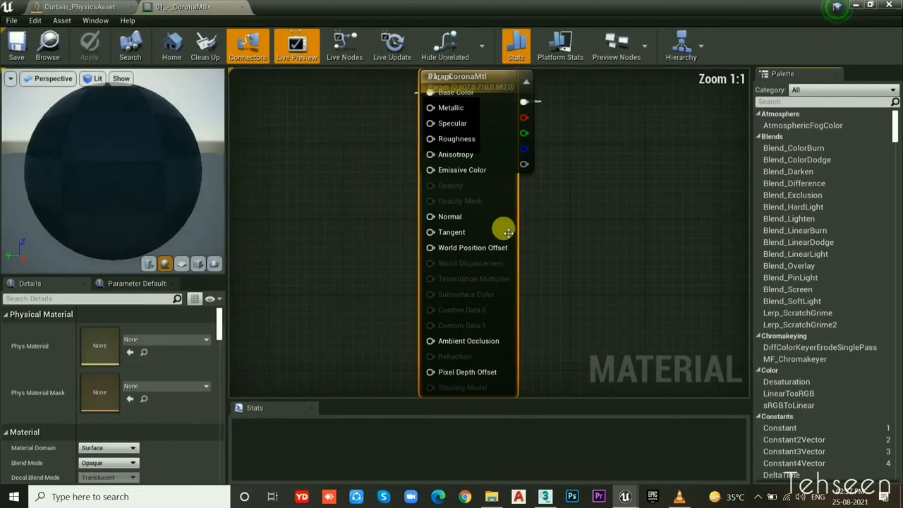
{"action": "left_click_drag", "start_coordinate": [506, 82], "coordinate": [637, 108]}
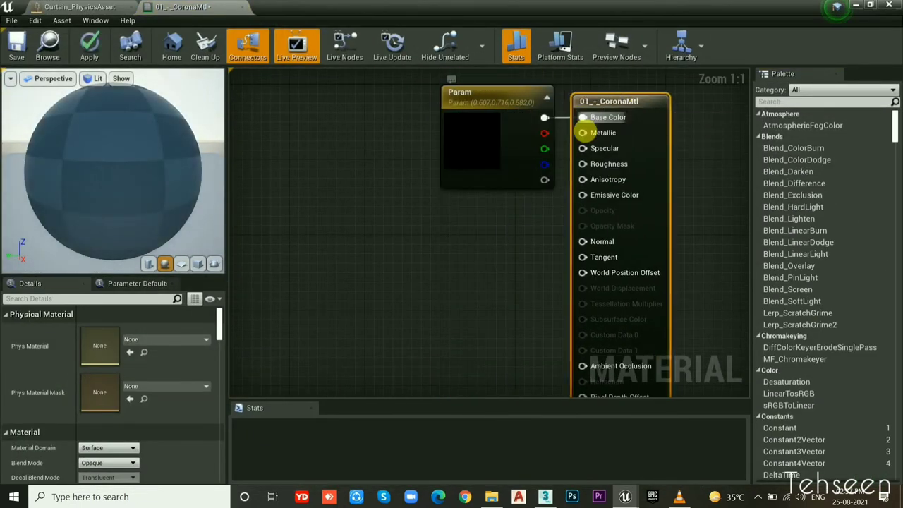
{"action": "scroll", "coordinate": [83, 412], "scroll_direction": "down", "scroll_amount": 1}
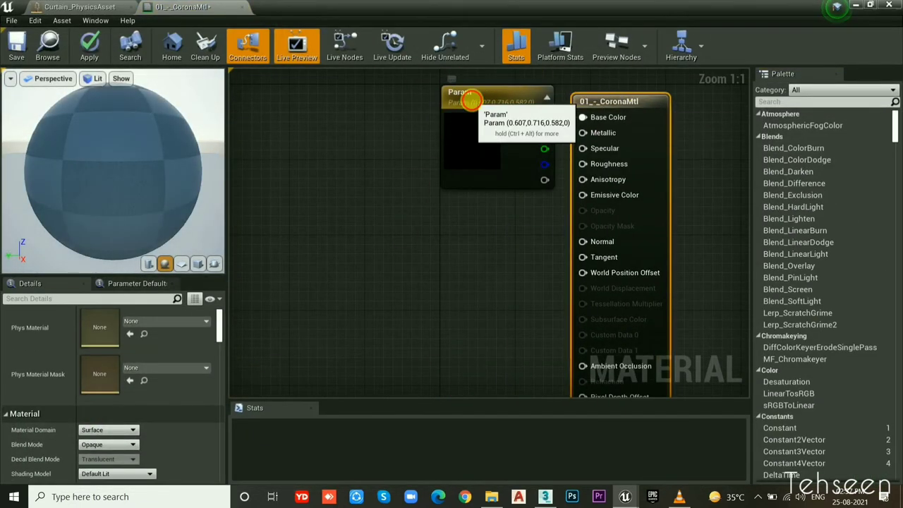
Step: Darken the Param base colour to near-black grey, then save and close the material
{"action": "left_click", "coordinate": [481, 155]}
{"action": "double_click", "coordinate": [474, 144]}
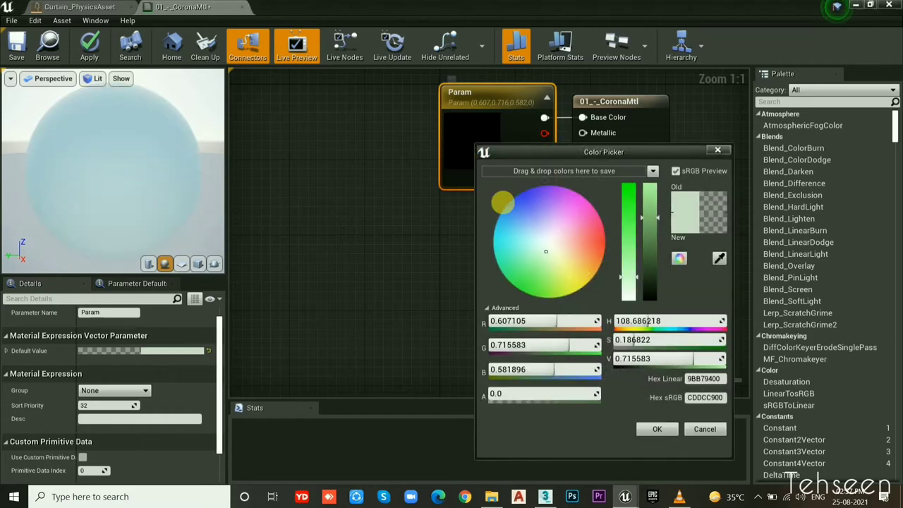
{"action": "left_click_drag", "start_coordinate": [555, 261], "coordinate": [551, 242]}
{"action": "left_click_drag", "start_coordinate": [648, 247], "coordinate": [650, 275]}
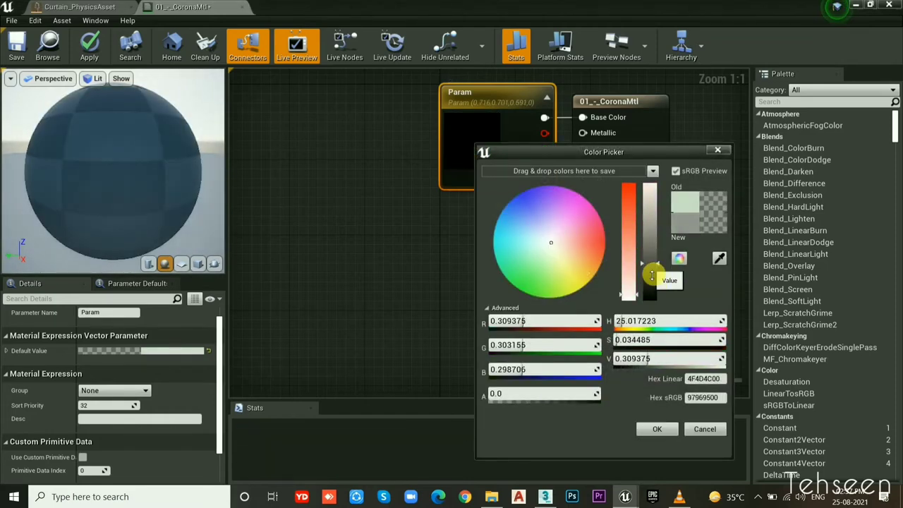
{"action": "left_click_drag", "start_coordinate": [552, 245], "coordinate": [552, 244]}
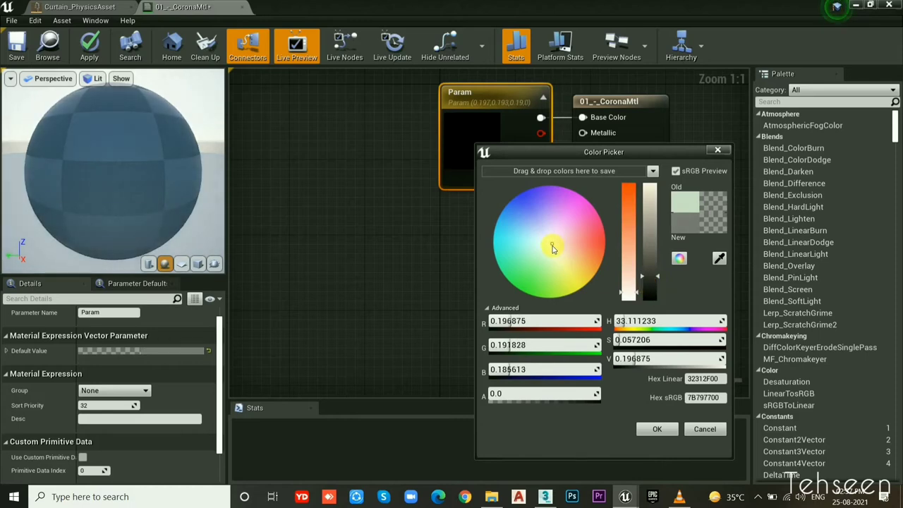
{"action": "left_click_drag", "start_coordinate": [648, 295], "coordinate": [653, 312]}
{"action": "left_click", "coordinate": [657, 429]}
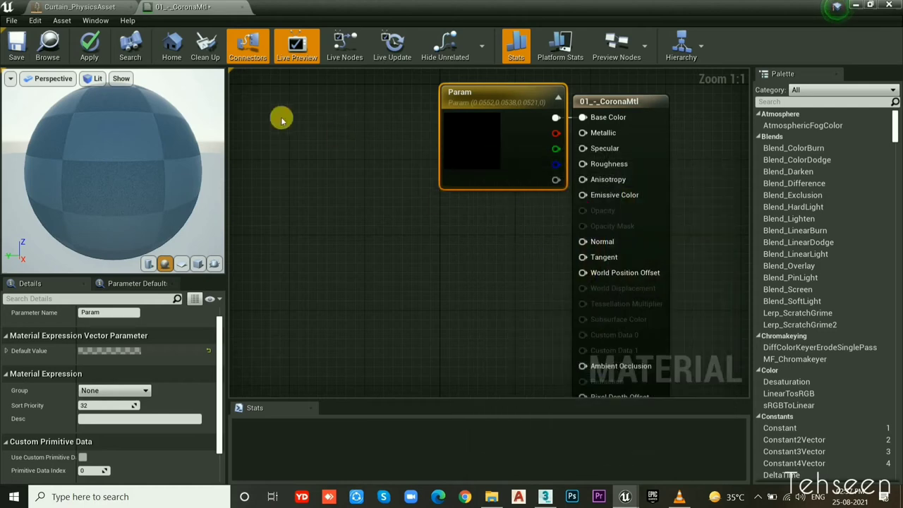
{"action": "left_click", "coordinate": [16, 42]}
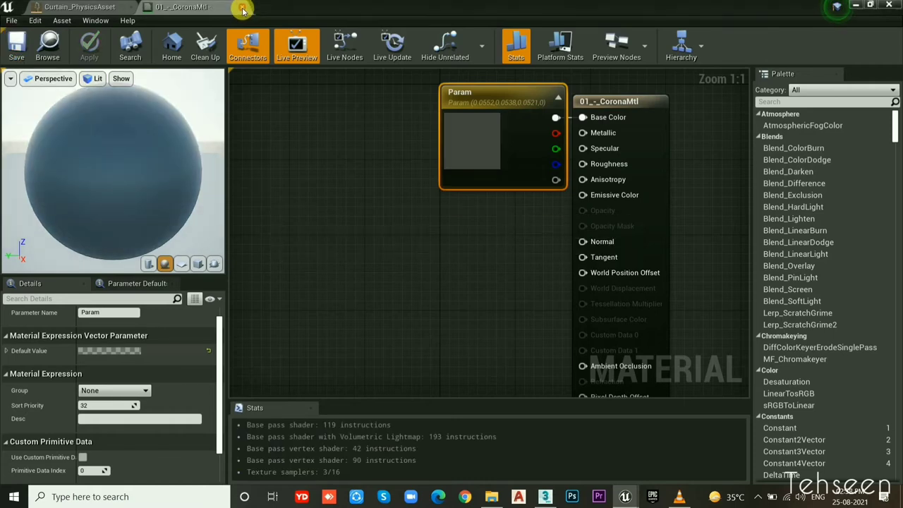
{"action": "left_click", "coordinate": [243, 8]}
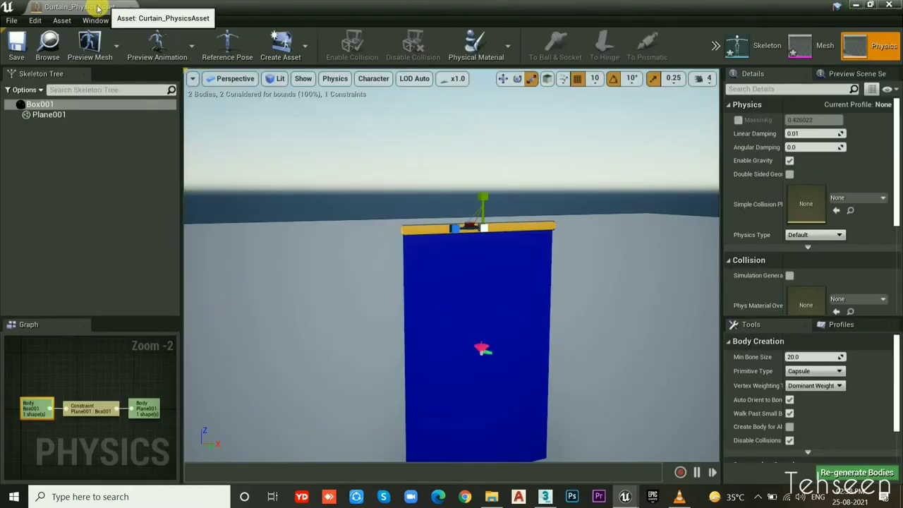
Step: Save the Curtain physics asset and open the Curtain mesh editor with Section Selection on
{"action": "left_click_drag", "start_coordinate": [410, 282], "coordinate": [457, 232]}
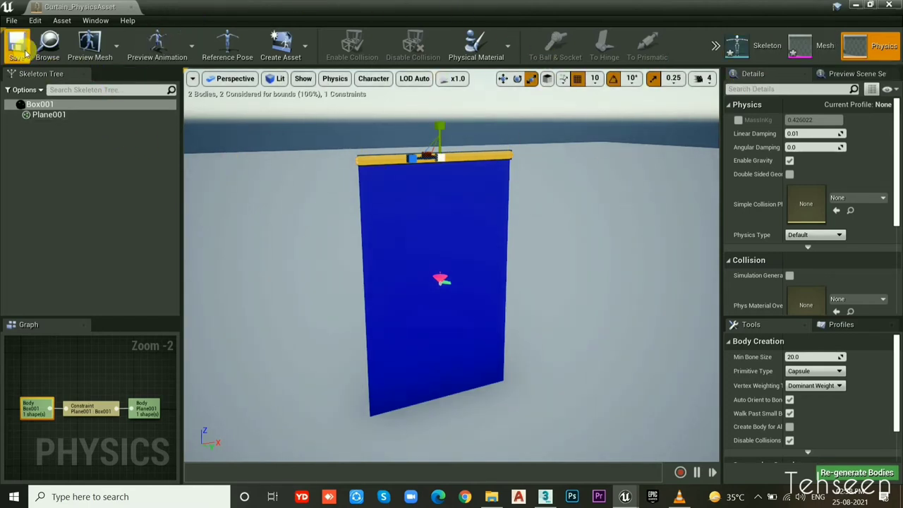
{"action": "left_click", "coordinate": [26, 49]}
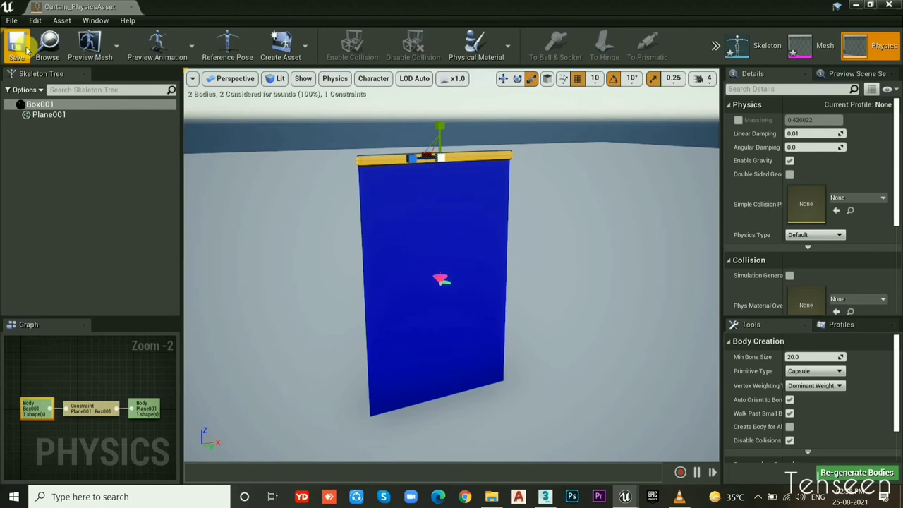
{"action": "left_click", "coordinate": [811, 49]}
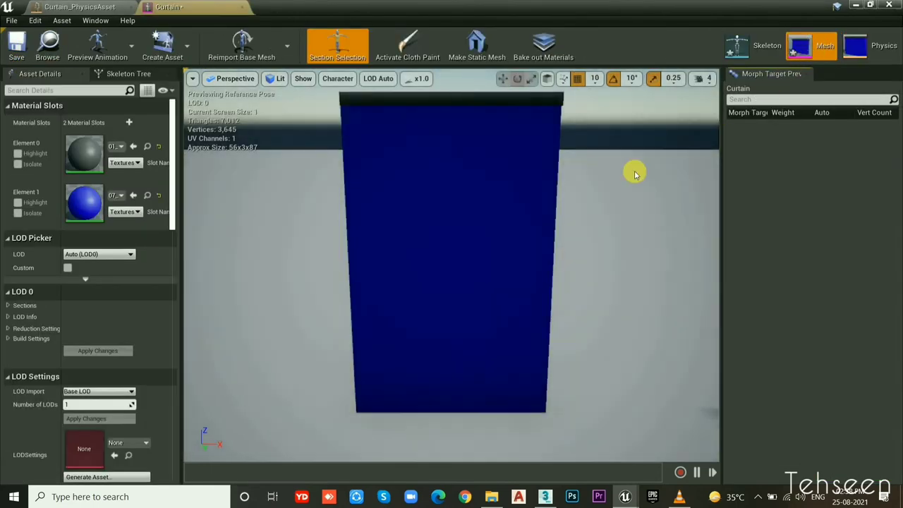
{"action": "left_click", "coordinate": [324, 43]}
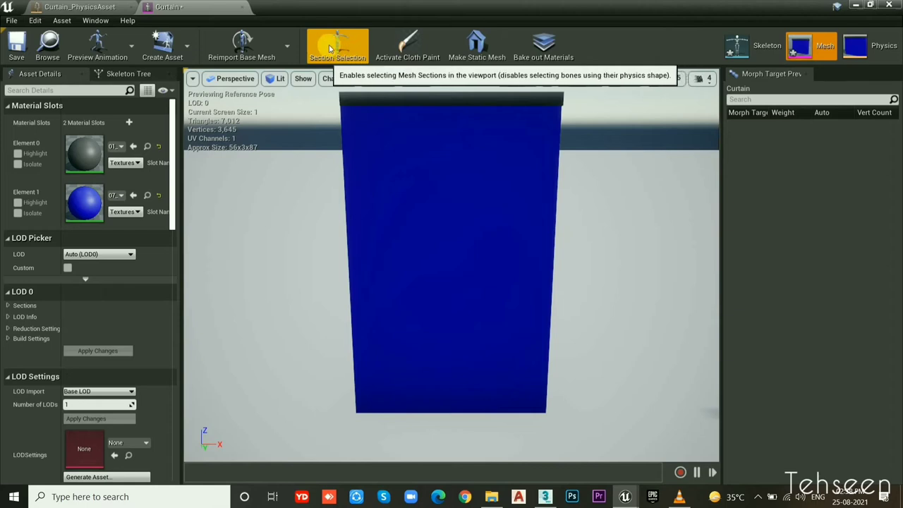
{"action": "left_click", "coordinate": [355, 60]}
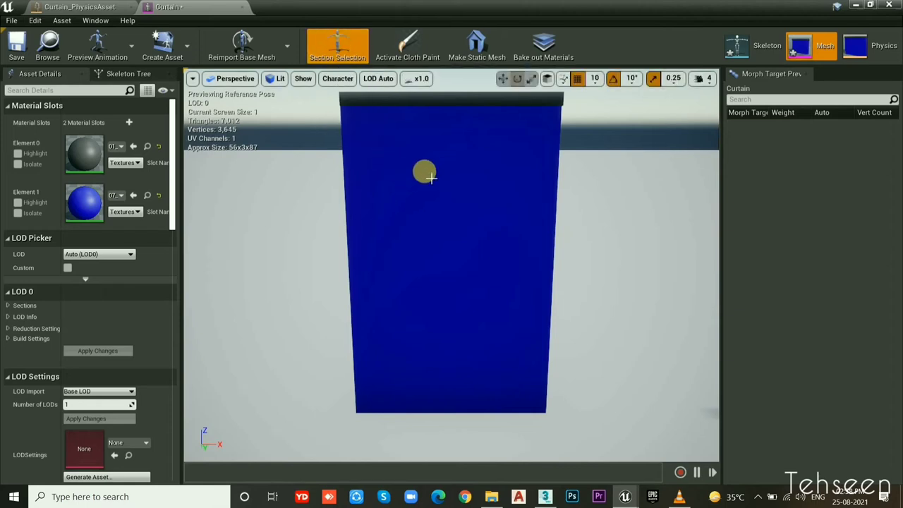
Step: Create Curtain_Clothing_0 from the curtain's mesh section and activate cloth painting
{"action": "left_click", "coordinate": [431, 178]}
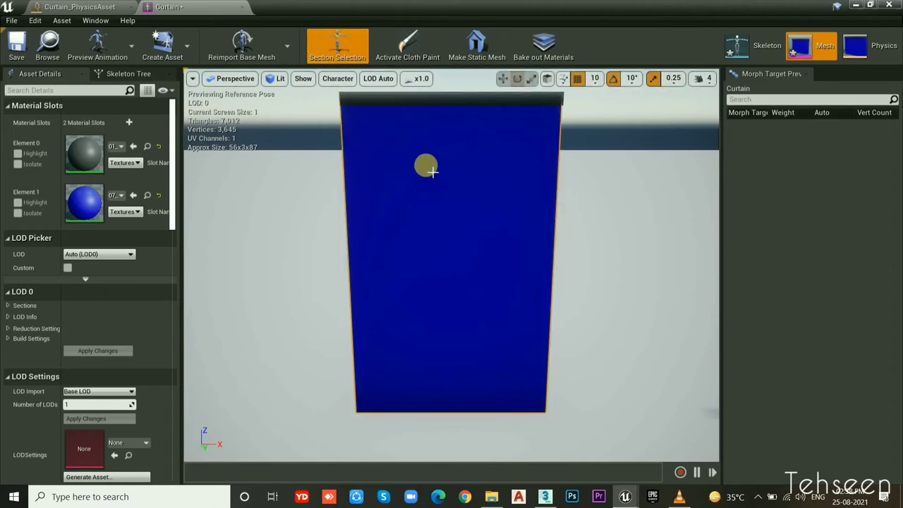
{"action": "right_click", "coordinate": [427, 168]}
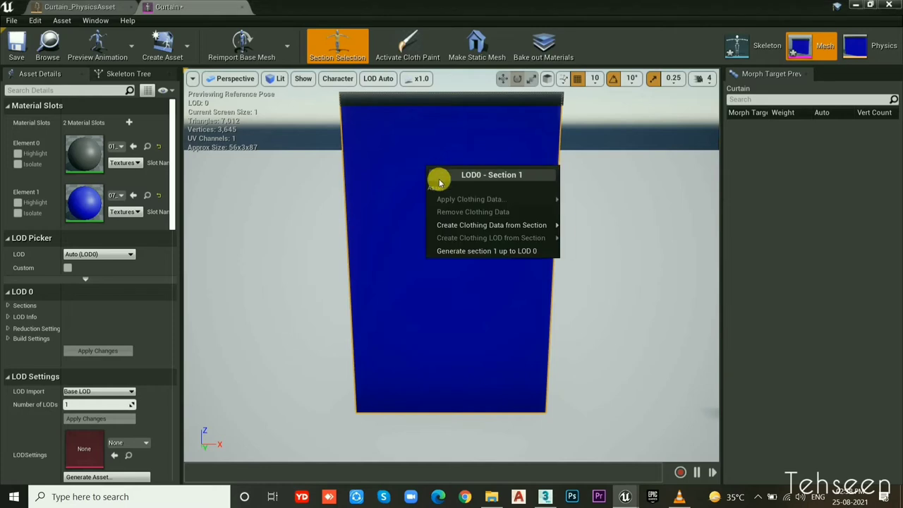
{"action": "mouse_move", "coordinate": [466, 225]}
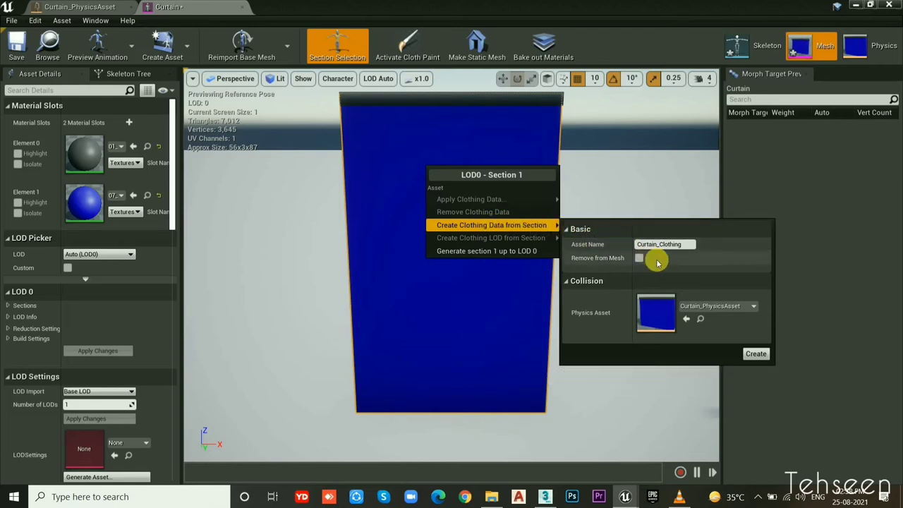
{"action": "left_click", "coordinate": [748, 352]}
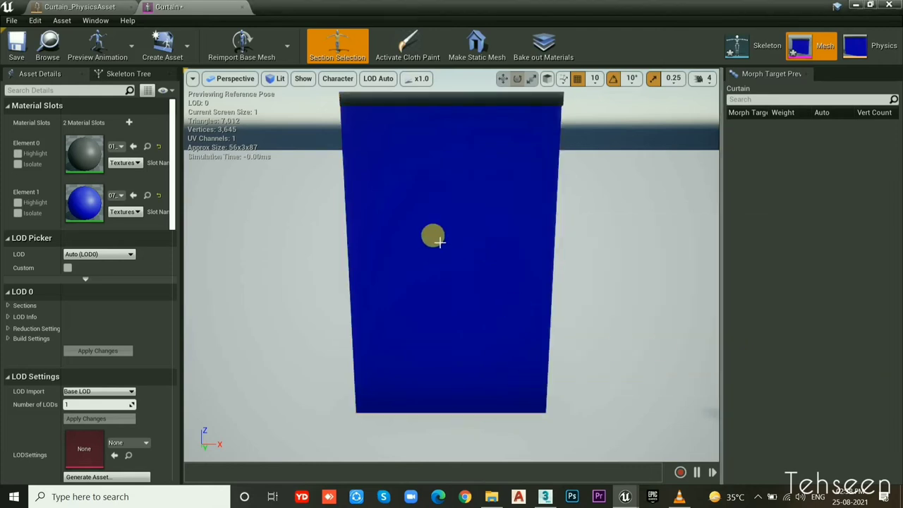
{"action": "left_click", "coordinate": [414, 43]}
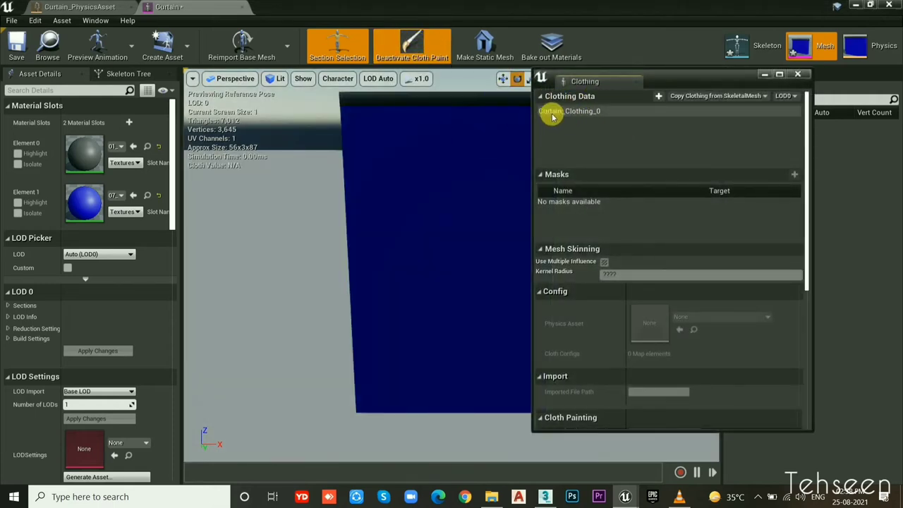
Step: Select Curtain_Clothing_0, set brush radius 10 and paint value 100 over the lower curtain
{"action": "left_click", "coordinate": [574, 113]}
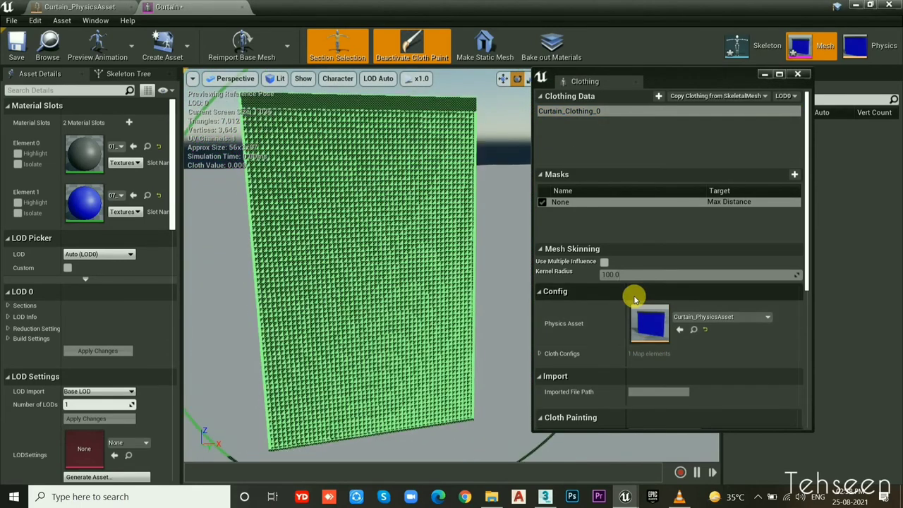
{"action": "scroll", "coordinate": [584, 317], "scroll_direction": "down", "scroll_amount": 3}
{"action": "scroll", "coordinate": [589, 307], "scroll_direction": "down", "scroll_amount": 4}
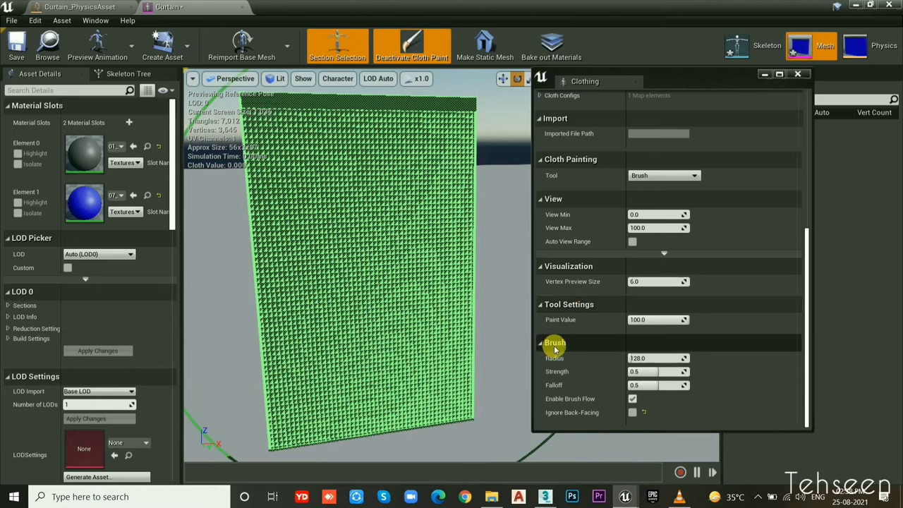
{"action": "left_click", "coordinate": [639, 358]}
{"action": "type", "text": "10"}
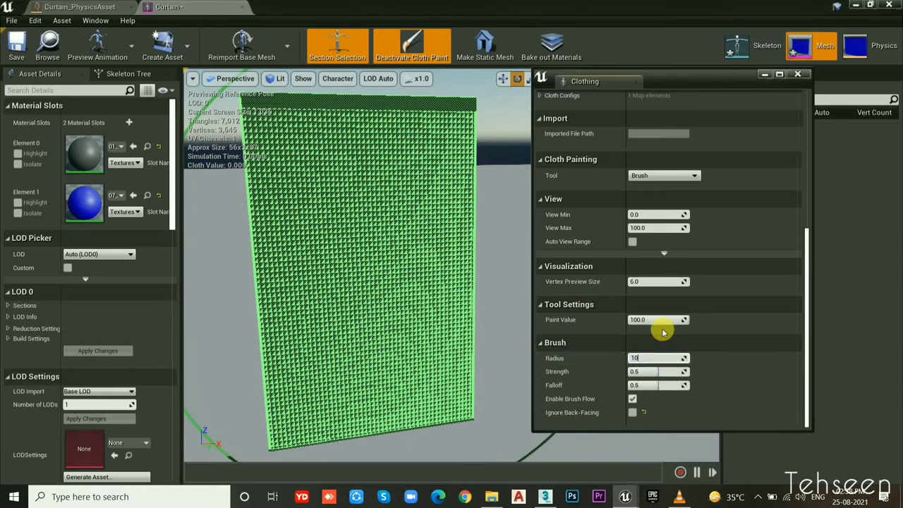
{"action": "key", "text": "Return"}
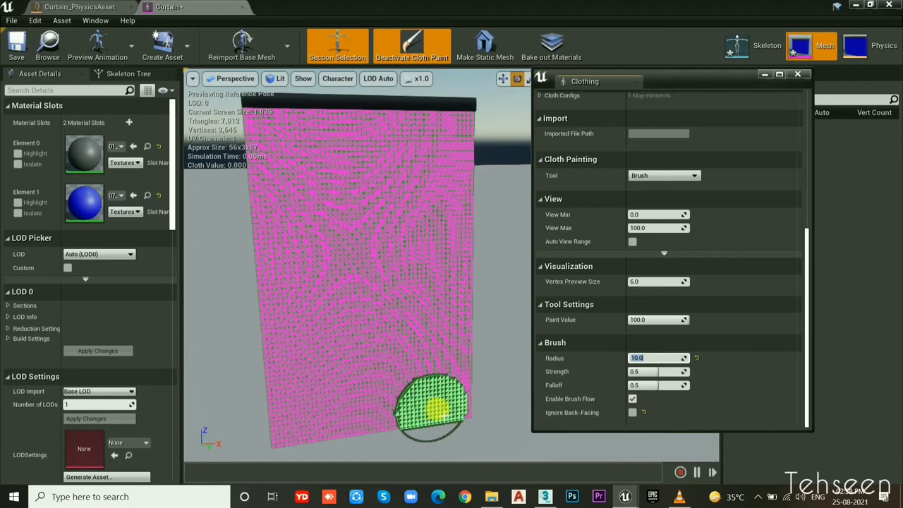
{"action": "mouse_move", "coordinate": [434, 408]}
{"action": "left_mouse_down"}
{"action": "mouse_move", "coordinate": [283, 424]}
{"action": "mouse_move", "coordinate": [466, 374]}
{"action": "mouse_move", "coordinate": [465, 241]}
{"action": "mouse_move", "coordinate": [439, 167]}
{"action": "mouse_move", "coordinate": [262, 161]}
{"action": "mouse_move", "coordinate": [421, 150]}
{"action": "mouse_move", "coordinate": [426, 212]}
{"action": "left_mouse_up"}
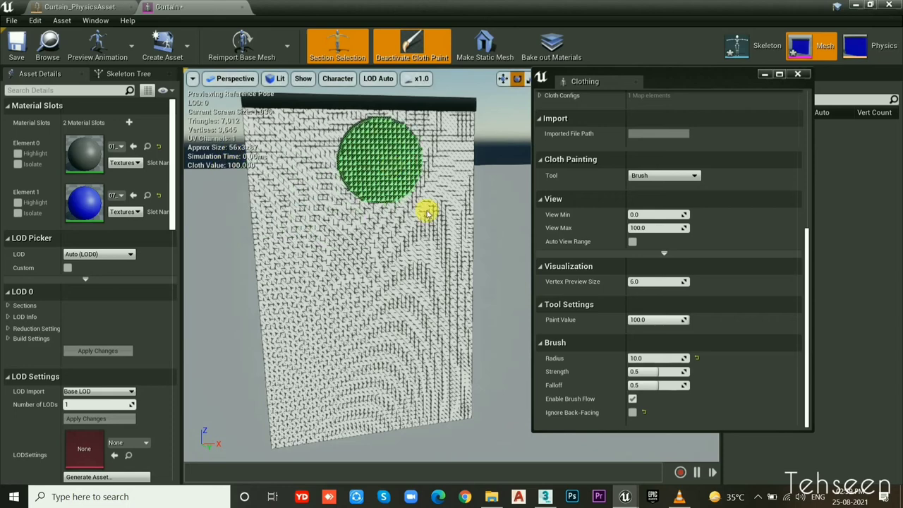
Step: Exit cloth painting and apply Curtain_Clothing_0 to the curtain section
{"action": "left_click", "coordinate": [798, 75]}
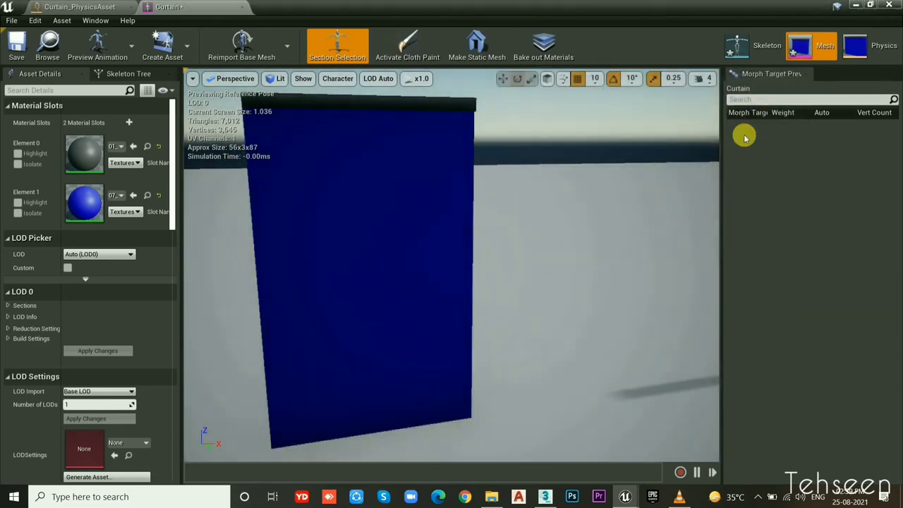
{"action": "right_click", "coordinate": [384, 145]}
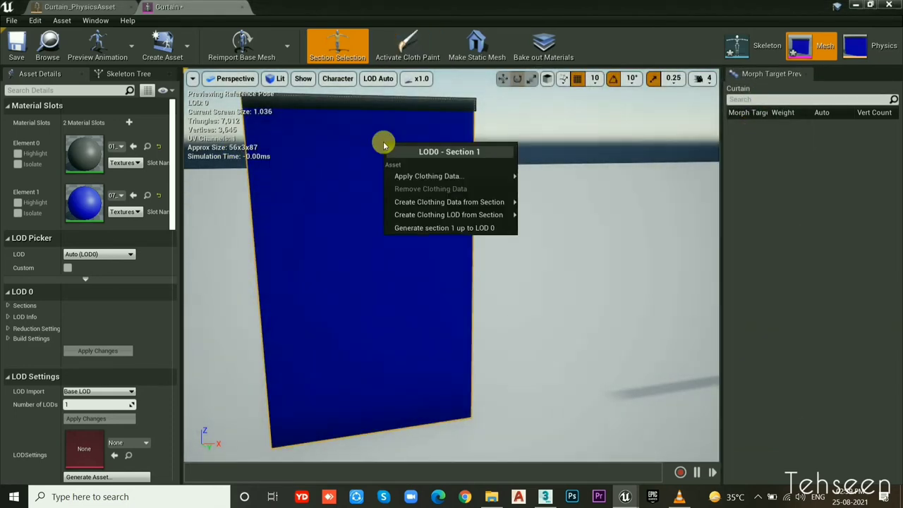
{"action": "mouse_move", "coordinate": [413, 176]}
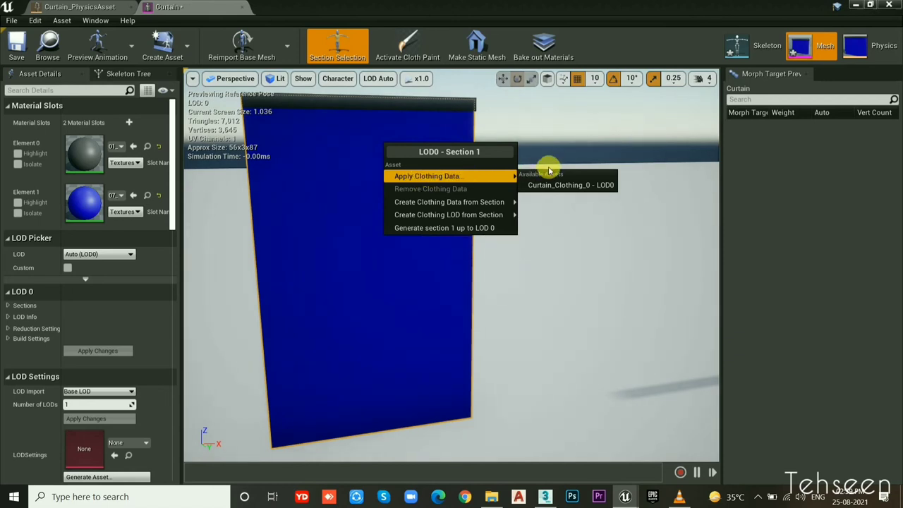
{"action": "left_click", "coordinate": [566, 186]}
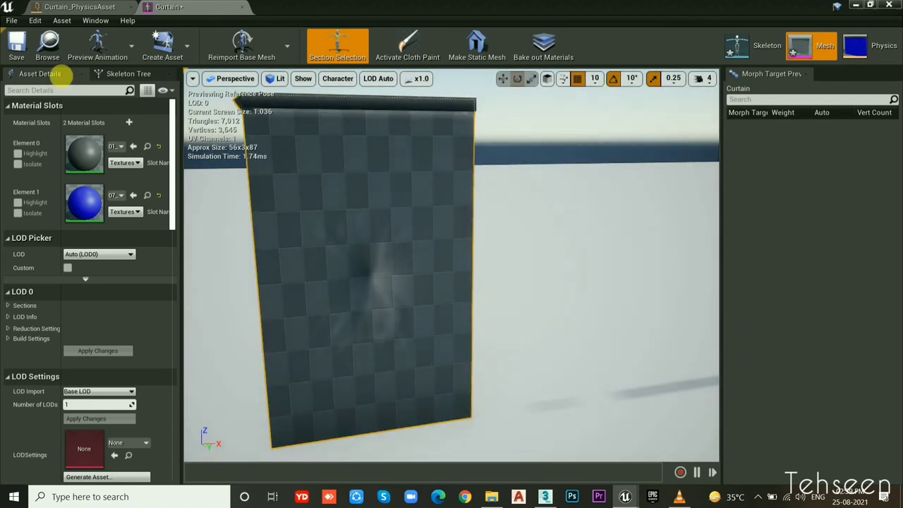
Step: Save the Curtain mesh and close the physics asset editor
{"action": "left_click", "coordinate": [21, 48]}
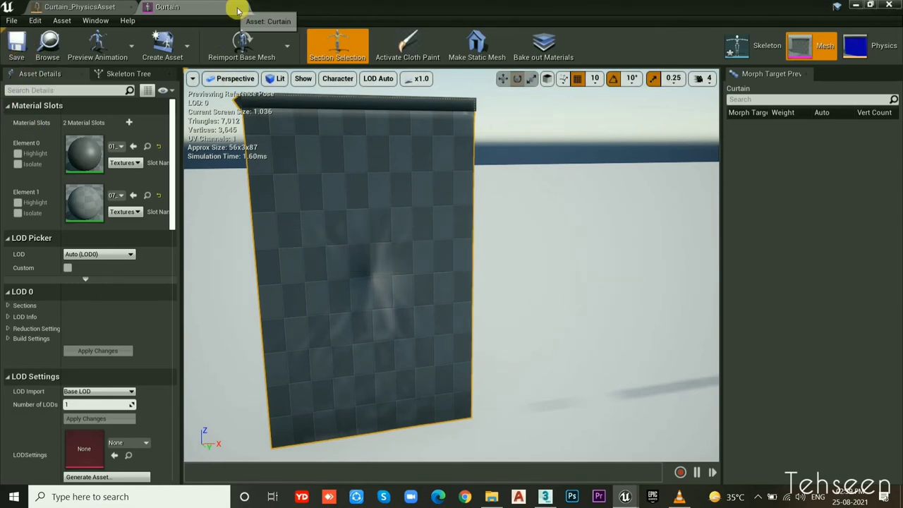
{"action": "left_click", "coordinate": [127, 7]}
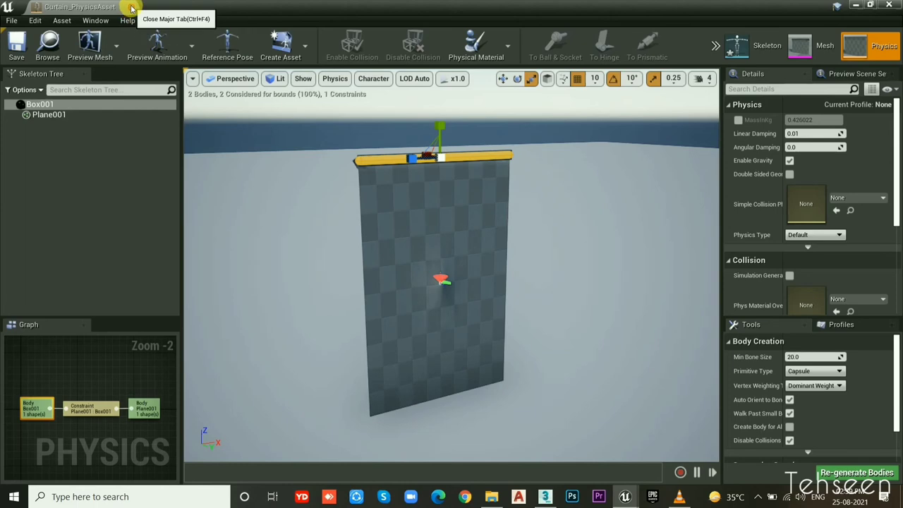
{"action": "left_click", "coordinate": [132, 10]}
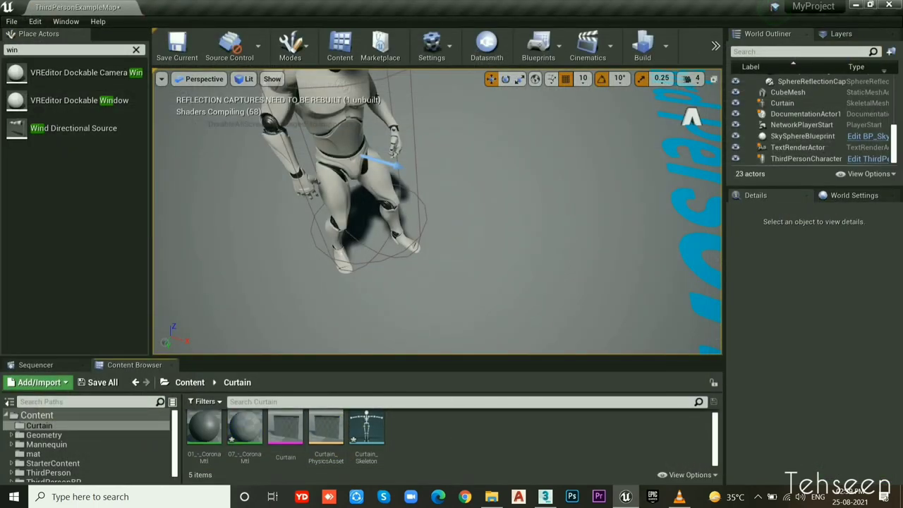
Step: Place a new Curtain mesh in the level and turn it to face the camera
{"action": "left_click_drag", "start_coordinate": [448, 258], "coordinate": [448, 258]}
{"action": "left_click", "coordinate": [211, 452]}
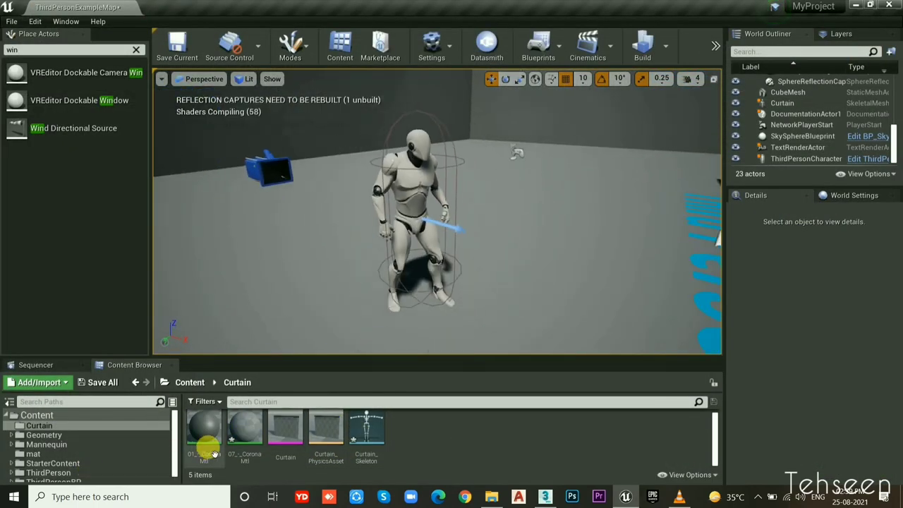
{"action": "mouse_move", "coordinate": [288, 439]}
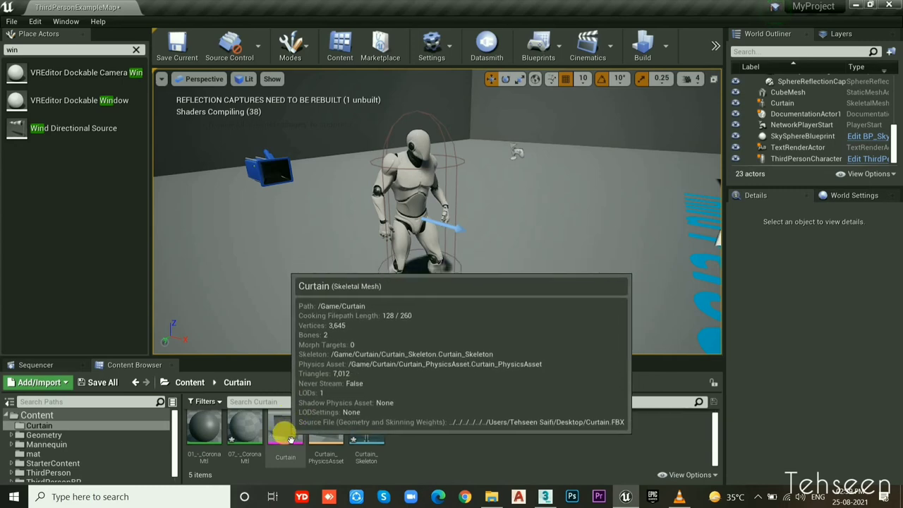
{"action": "left_click_drag", "start_coordinate": [288, 438], "coordinate": [325, 271]}
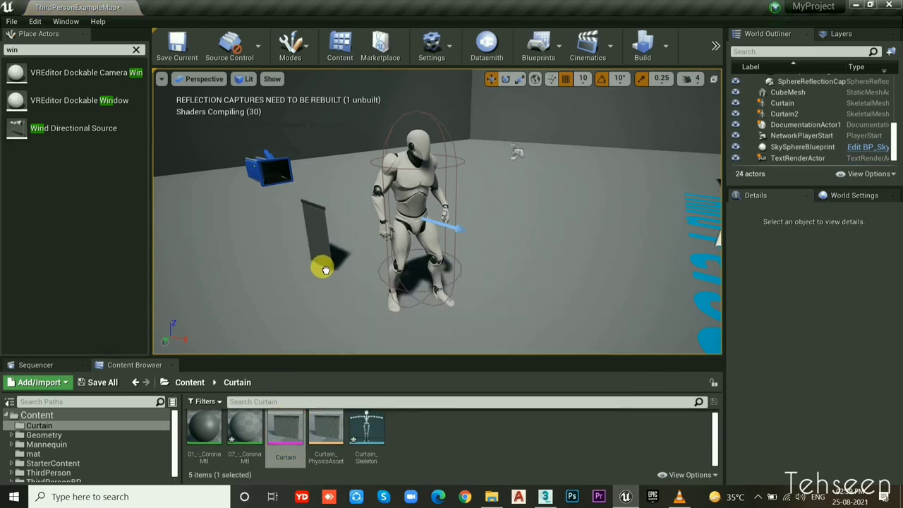
{"action": "key", "text": "e"}
{"action": "mouse_move", "coordinate": [343, 287]}
{"action": "left_mouse_down"}
{"action": "mouse_move", "coordinate": [296, 304]}
{"action": "mouse_move", "coordinate": [378, 251]}
{"action": "left_mouse_up"}
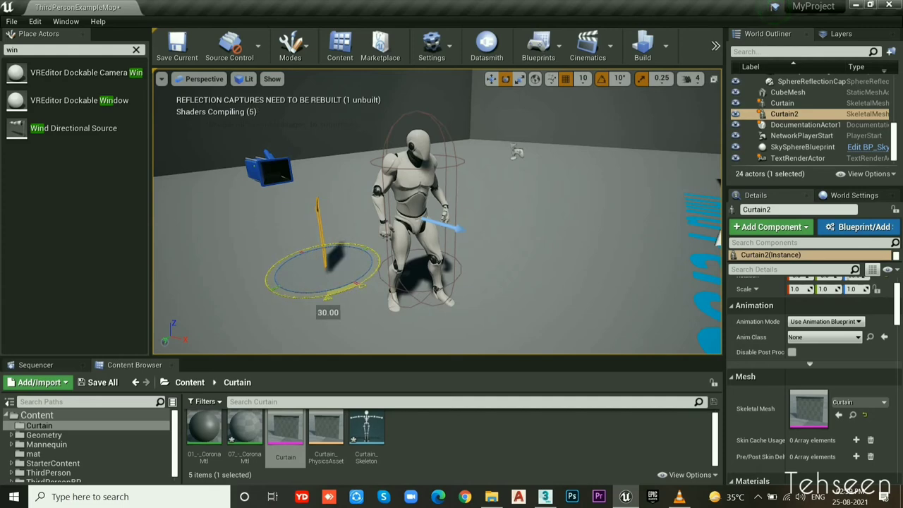
{"action": "mouse_move", "coordinate": [360, 282]}
{"action": "left_mouse_down"}
{"action": "mouse_move", "coordinate": [332, 272]}
{"action": "mouse_move", "coordinate": [367, 212]}
{"action": "left_mouse_up"}
Step: Scale the curtain to 2.75 and position it beside the character
{"action": "key", "text": "w"}
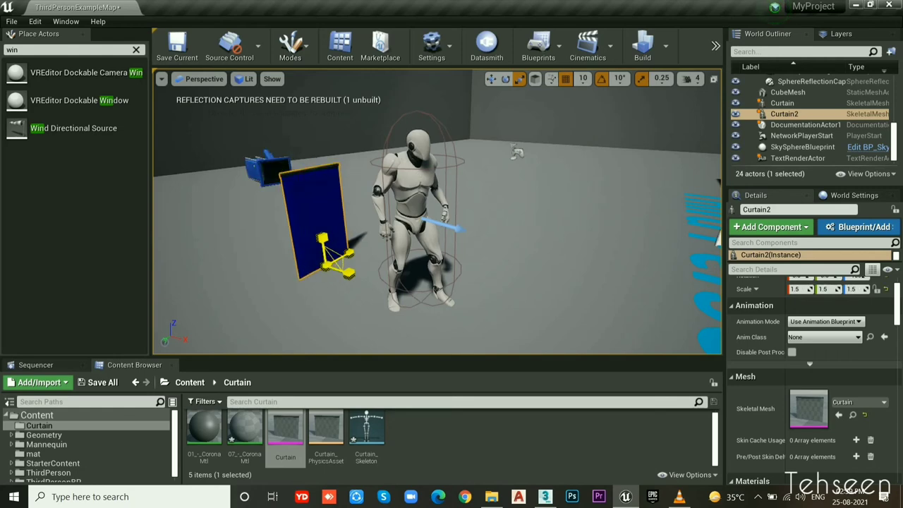
{"action": "left_click_drag", "start_coordinate": [331, 261], "coordinate": [337, 255]}
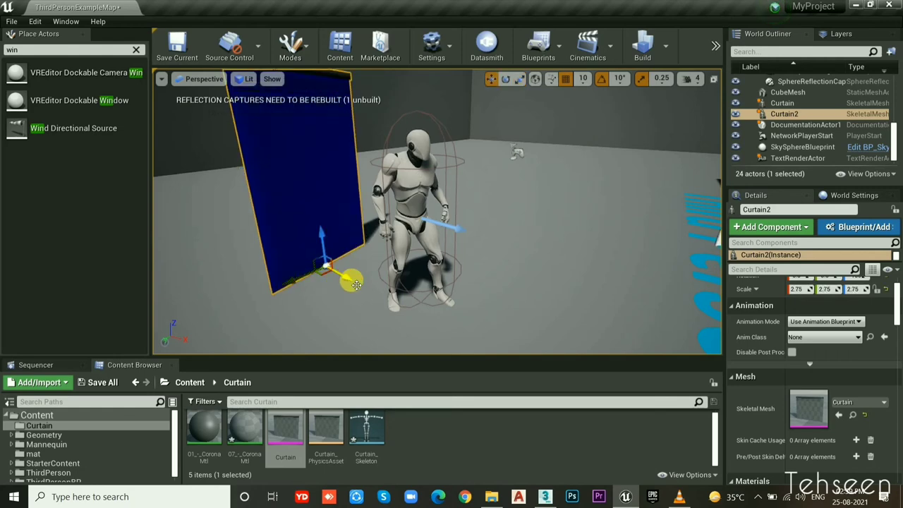
{"action": "mouse_move", "coordinate": [347, 275]}
{"action": "left_mouse_down"}
{"action": "mouse_move", "coordinate": [392, 276]}
{"action": "mouse_move", "coordinate": [378, 271]}
{"action": "mouse_move", "coordinate": [342, 289]}
{"action": "left_mouse_up"}
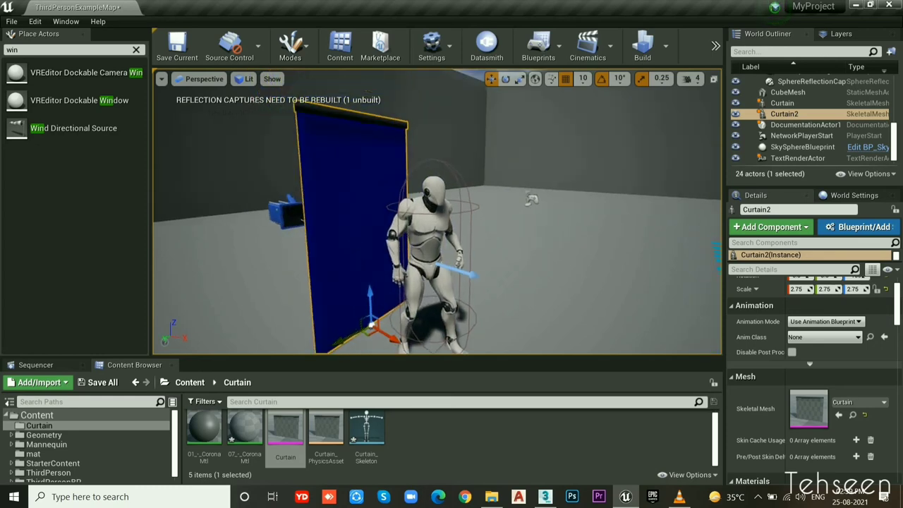
{"action": "mouse_move", "coordinate": [344, 292]}
{"action": "right_mouse_down"}
{"action": "mouse_move", "coordinate": [335, 244]}
{"action": "mouse_move", "coordinate": [261, 268]}
{"action": "right_mouse_up"}
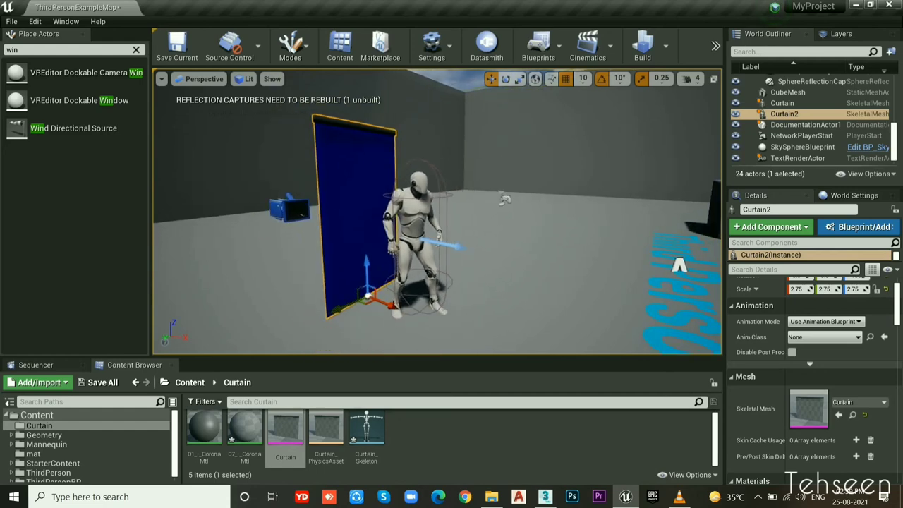
{"action": "left_click", "coordinate": [136, 49]}
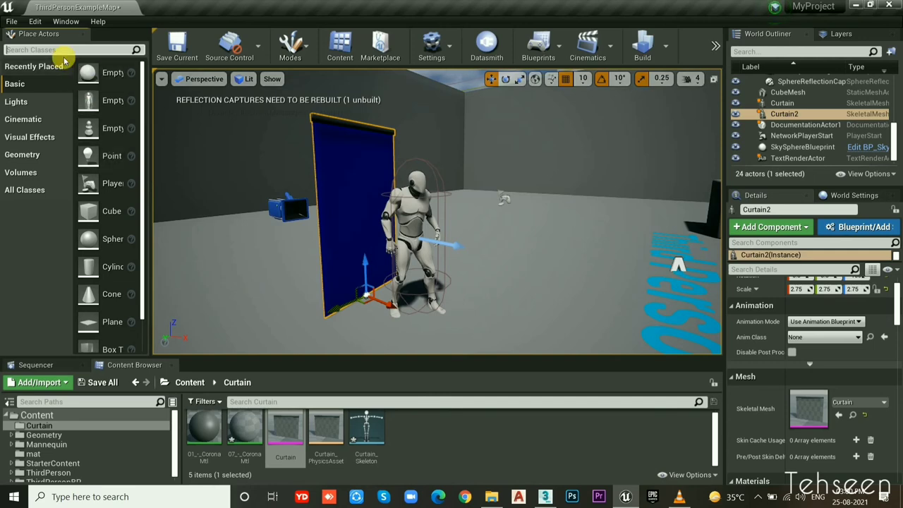
Step: Search 'wind' and place a Wind Directional Source beside the curtain
{"action": "type", "text": "wind"}
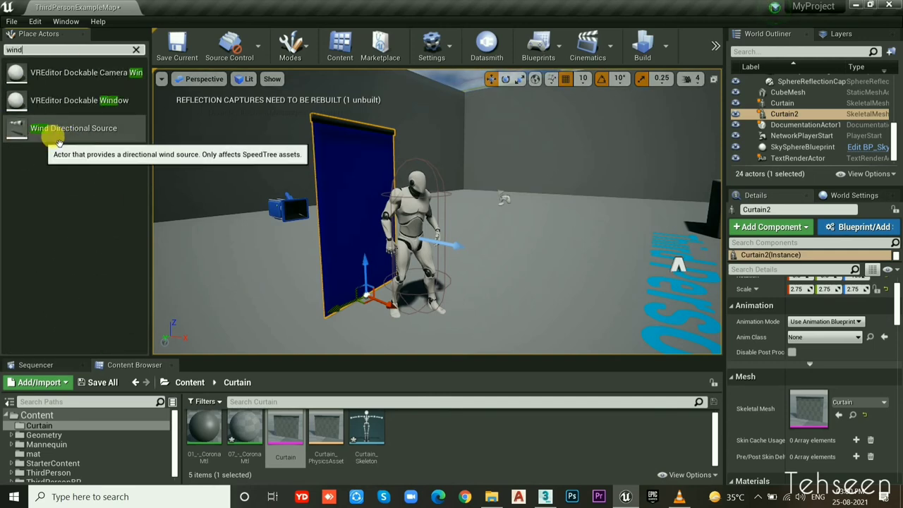
{"action": "mouse_move", "coordinate": [55, 133]}
{"action": "left_mouse_down"}
{"action": "mouse_move", "coordinate": [269, 246]}
{"action": "mouse_move", "coordinate": [279, 266]}
{"action": "left_mouse_up"}
{"action": "right_click_drag", "start_coordinate": [279, 266], "coordinate": [395, 268]}
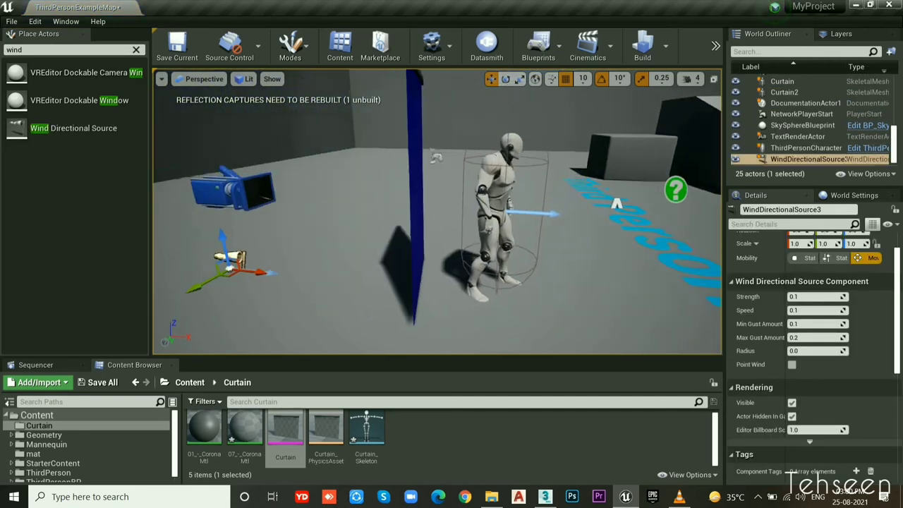
{"action": "mouse_move", "coordinate": [396, 318]}
{"action": "left_mouse_down"}
{"action": "mouse_move", "coordinate": [339, 320]}
{"action": "mouse_move", "coordinate": [321, 294]}
{"action": "mouse_move", "coordinate": [336, 312]}
{"action": "mouse_move", "coordinate": [474, 300]}
{"action": "mouse_move", "coordinate": [332, 225]}
{"action": "left_mouse_up"}
{"action": "key", "text": "e"}
{"action": "key", "text": "w"}
{"action": "type", "text": "1"}
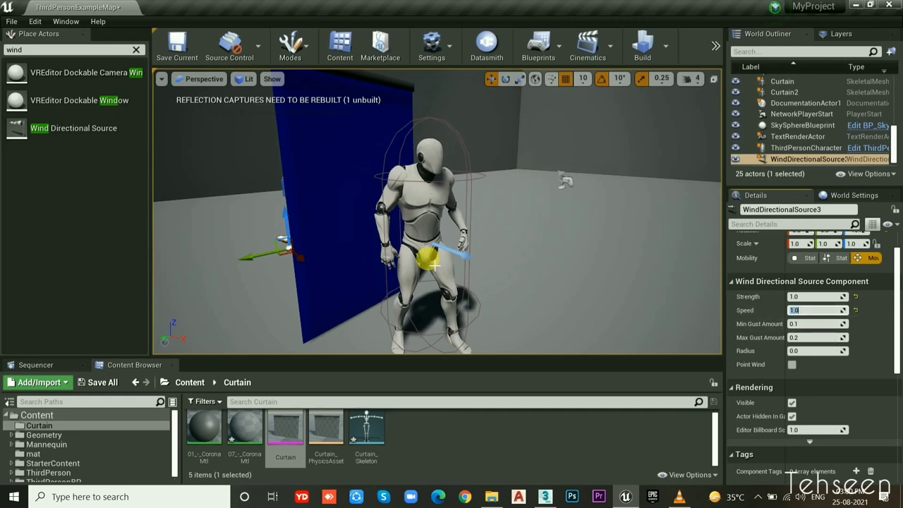
{"action": "left_click", "coordinate": [715, 46]}
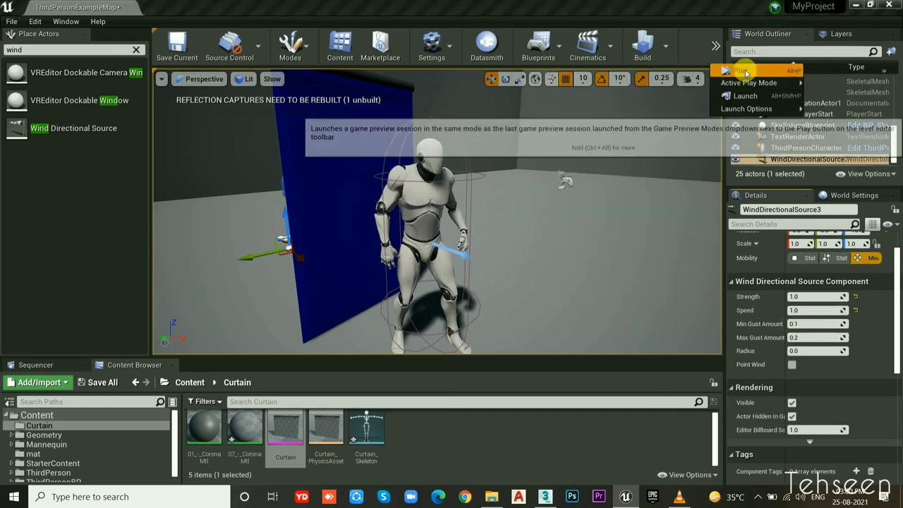
Step: Play the level to watch the curtain, then stop and rotate the wind source toward it
{"action": "left_click", "coordinate": [738, 76]}
{"action": "left_click", "coordinate": [494, 216]}
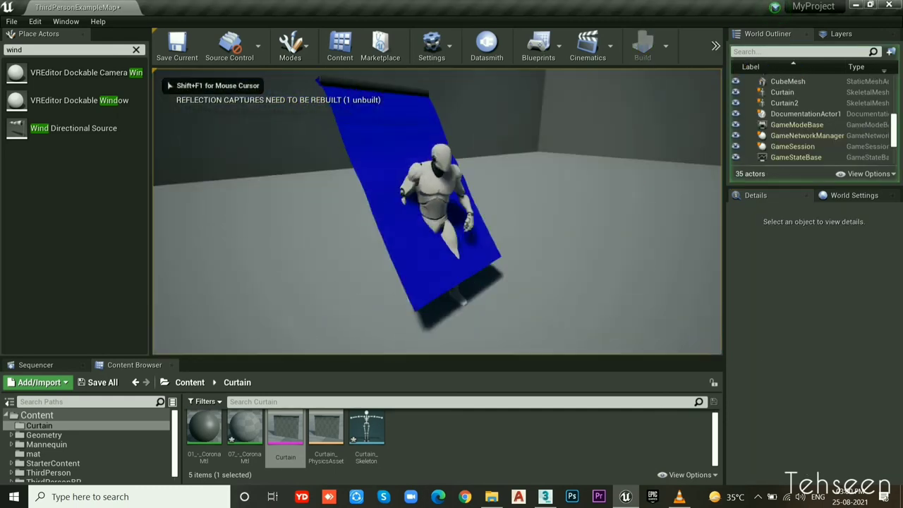
{"action": "key", "text": "s"}
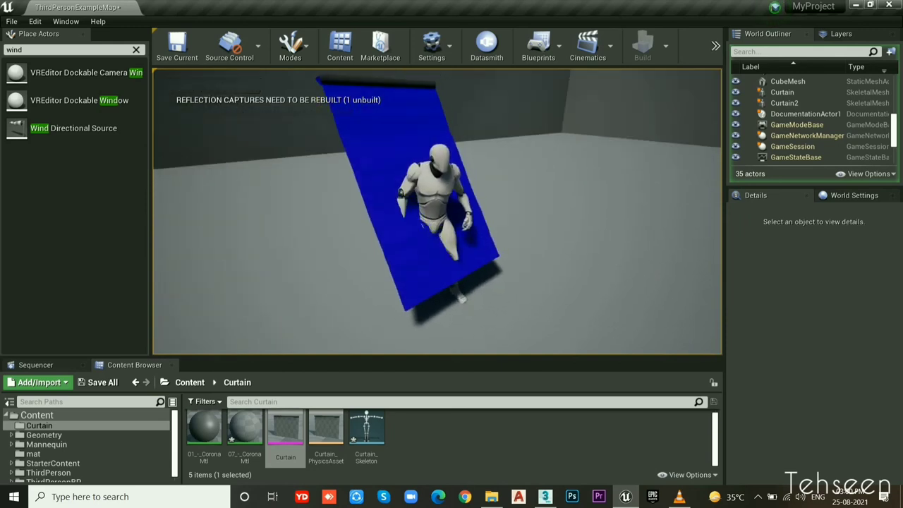
{"action": "key", "text": "Escape"}
{"action": "left_click_drag", "start_coordinate": [295, 278], "coordinate": [333, 270], "text": "alt"}
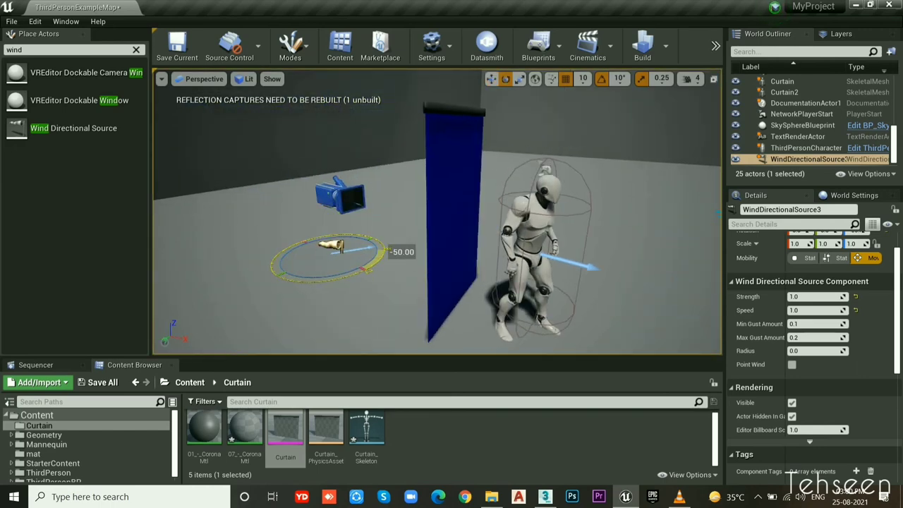
Step: Set the wind source's Mobility to Static and play the level again
{"action": "key", "text": "w"}
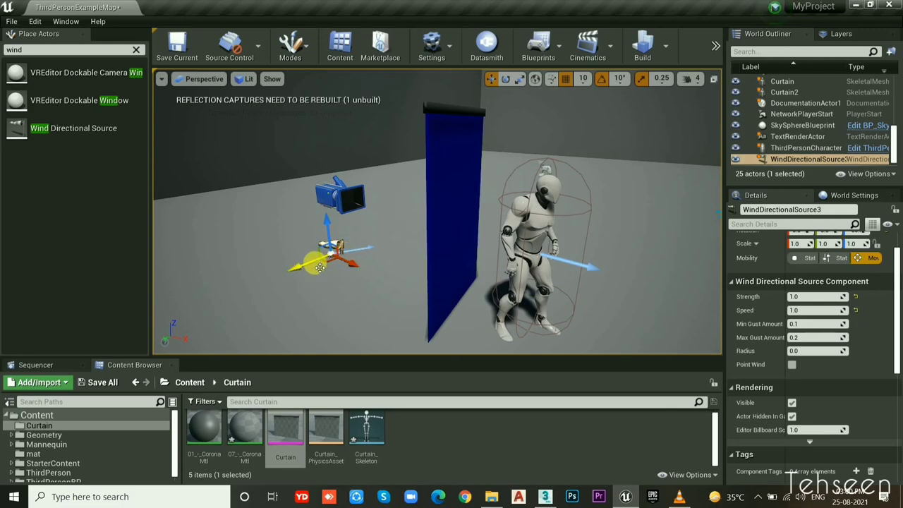
{"action": "left_click", "coordinate": [809, 260]}
{"action": "left_click", "coordinate": [715, 45]}
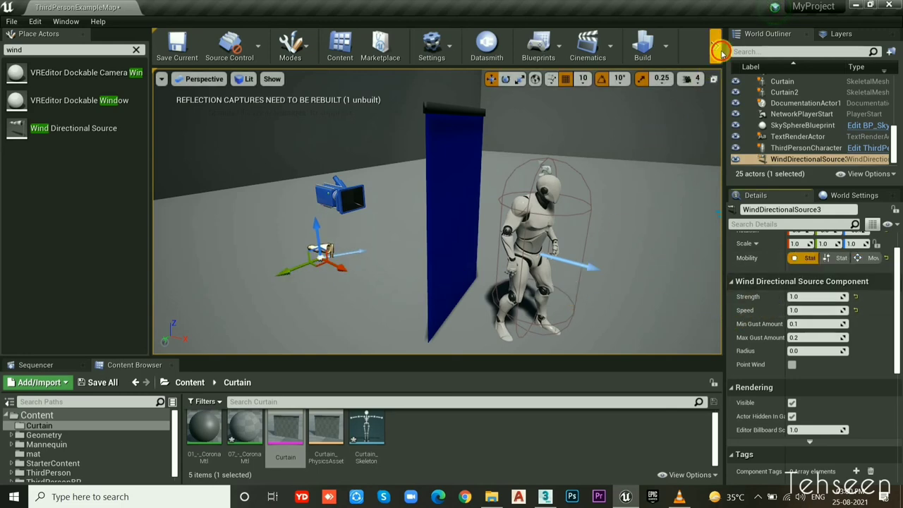
{"action": "left_click", "coordinate": [738, 68]}
{"action": "left_click", "coordinate": [514, 282]}
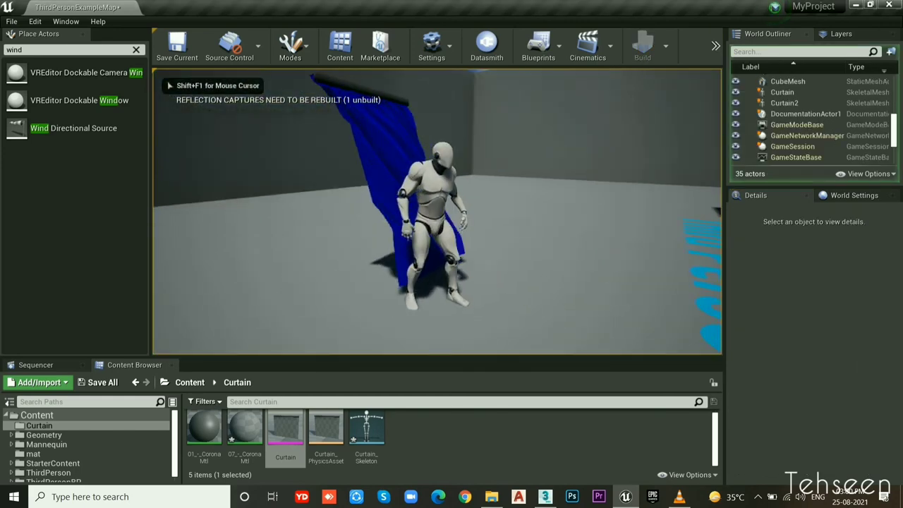
Step: End the Play-in-Editor session to return to the editor
{"action": "key", "text": "Escape"}
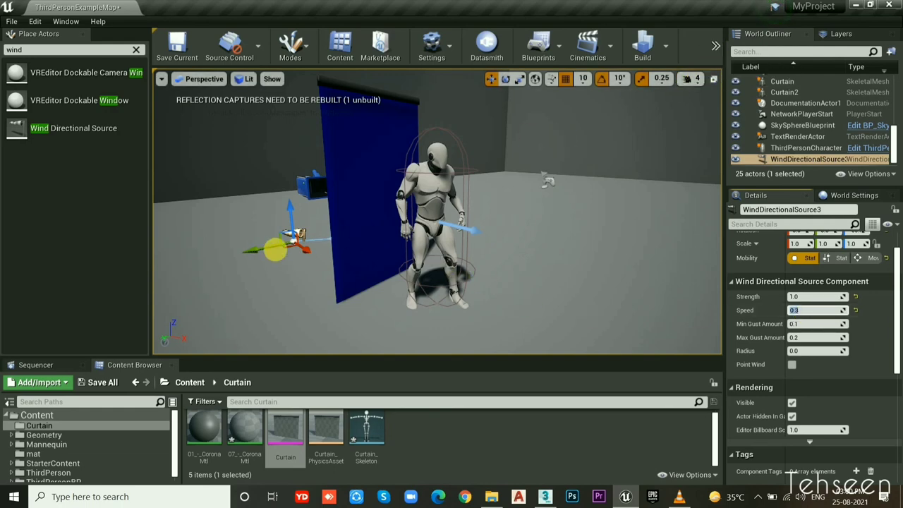
Step: Rotate the wind source 10 degrees and start playing the level again
{"action": "mouse_move", "coordinate": [299, 265]}
{"action": "left_mouse_down"}
{"action": "mouse_move", "coordinate": [311, 265]}
{"action": "mouse_move", "coordinate": [302, 252]}
{"action": "left_mouse_up"}
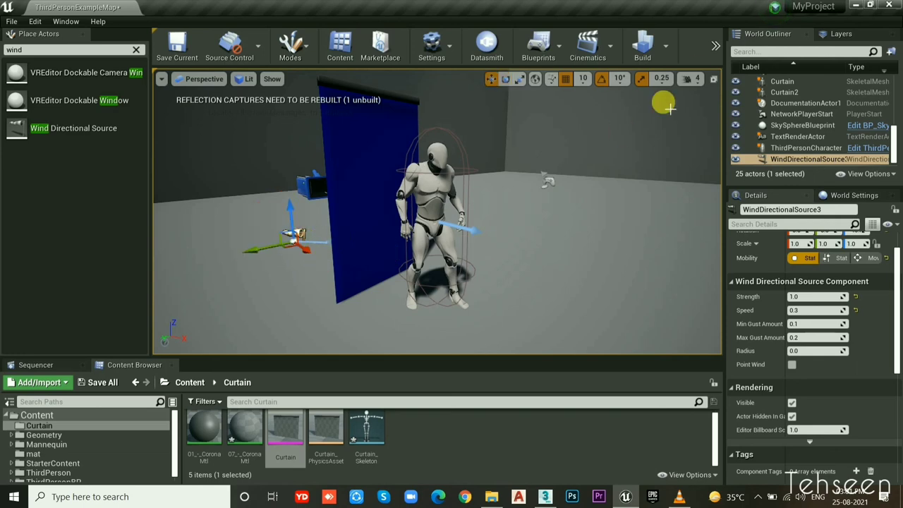
{"action": "left_click", "coordinate": [716, 45]}
{"action": "left_click", "coordinate": [734, 70]}
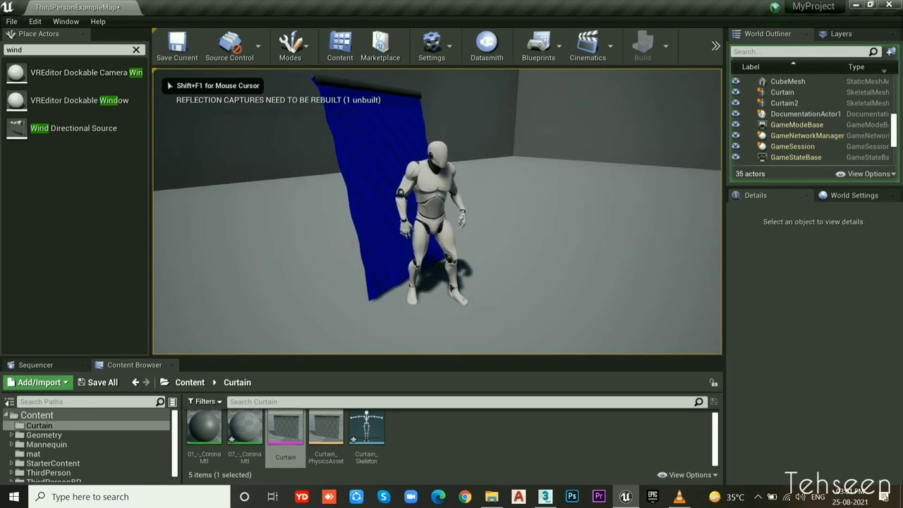
Step: Run the character around the blue curtain, then walk up and push into it
{"action": "key", "text": "w"}
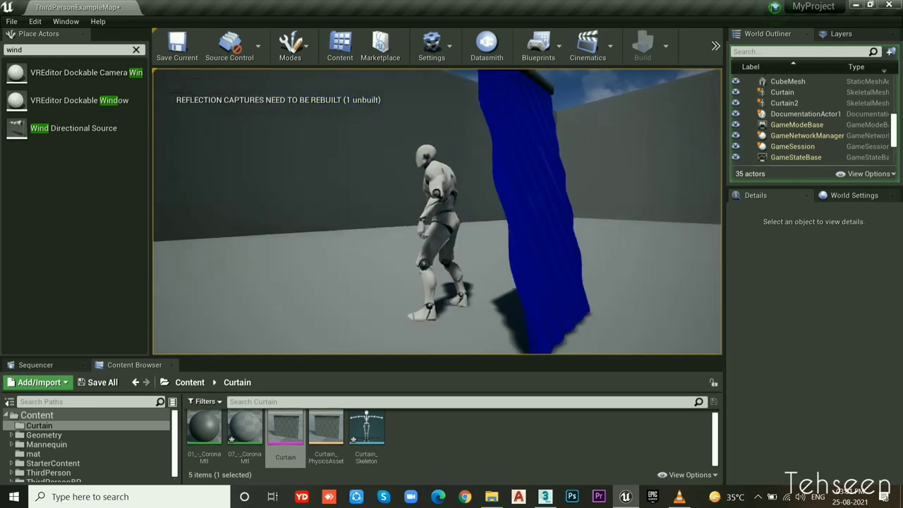
{"action": "key", "text": "s"}
{"action": "key", "text": "a"}
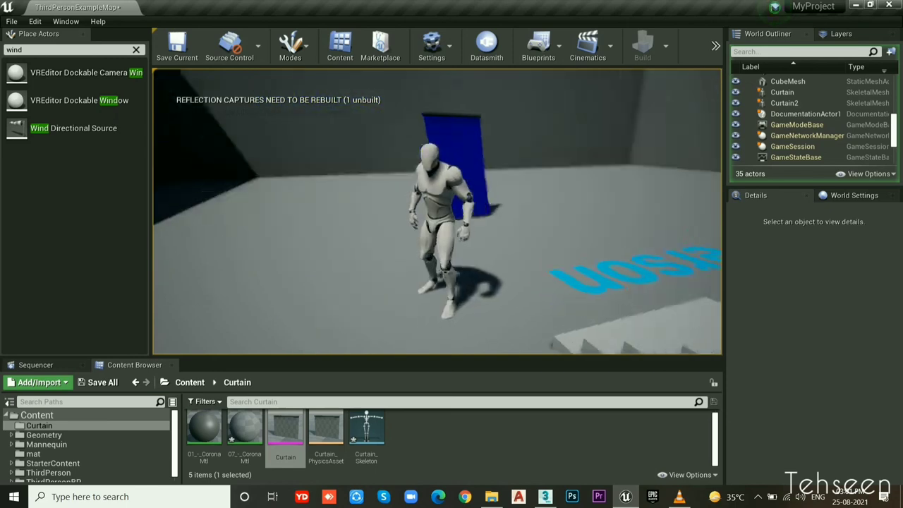
{"action": "key", "text": "w"}
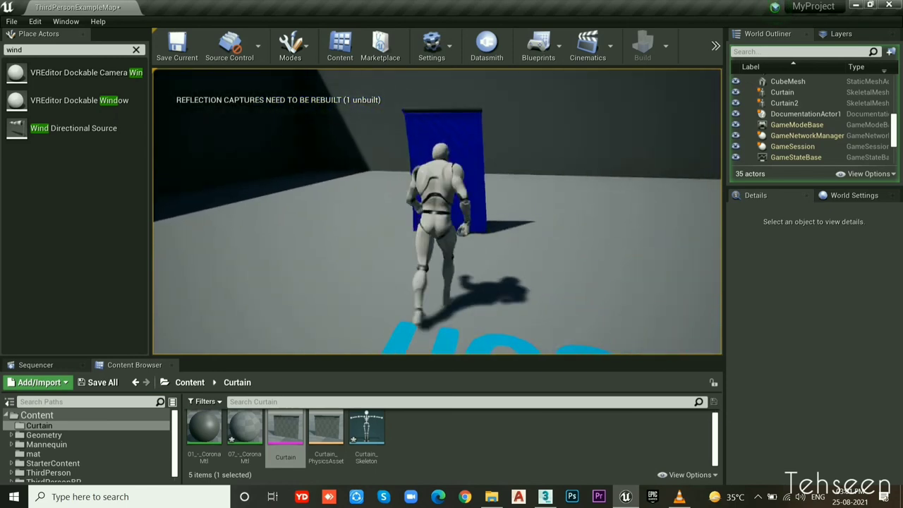
{"action": "key", "text": "w"}
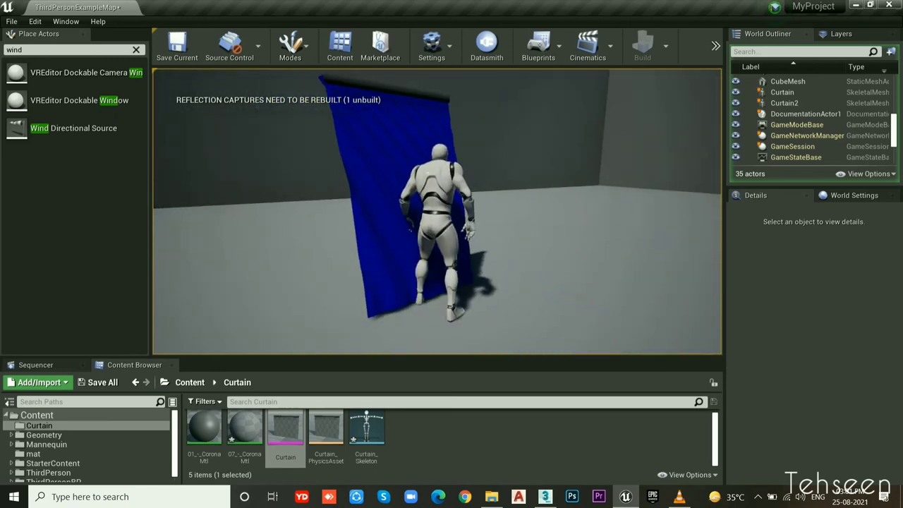